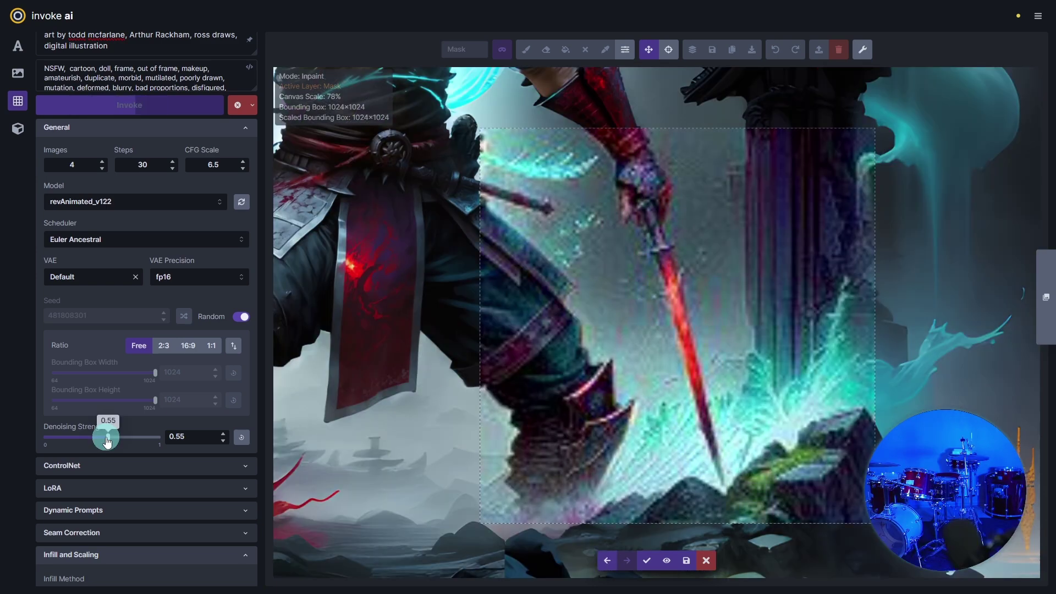
Preview the previous staged inpaint result and paint a mask along the bounding box's bottom edge.
click(605, 561)
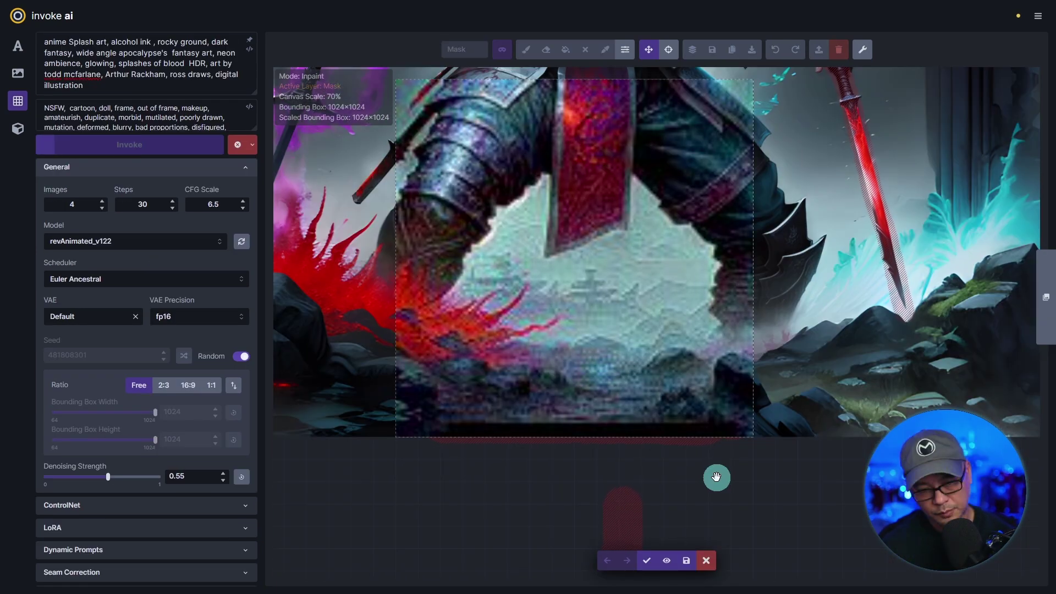
click(525, 50)
mouse_move(471, 423)
mouse_down()
mouse_move(448, 427)
mouse_move(588, 423)
mouse_up()
key(q)
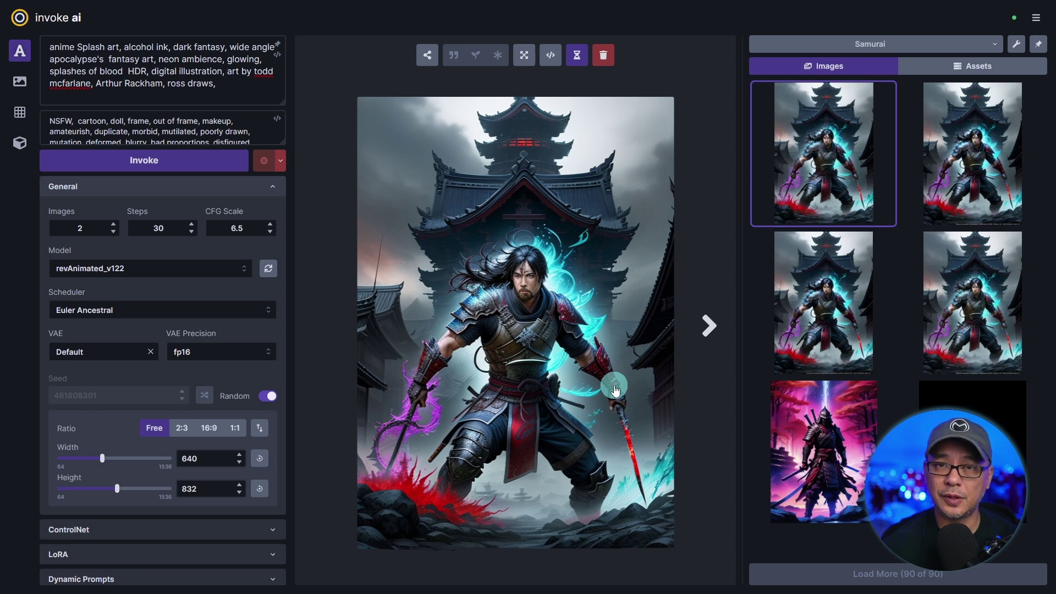
Send the samurai image to the Unified Canvas from its right-click menu.
right_click(582, 275)
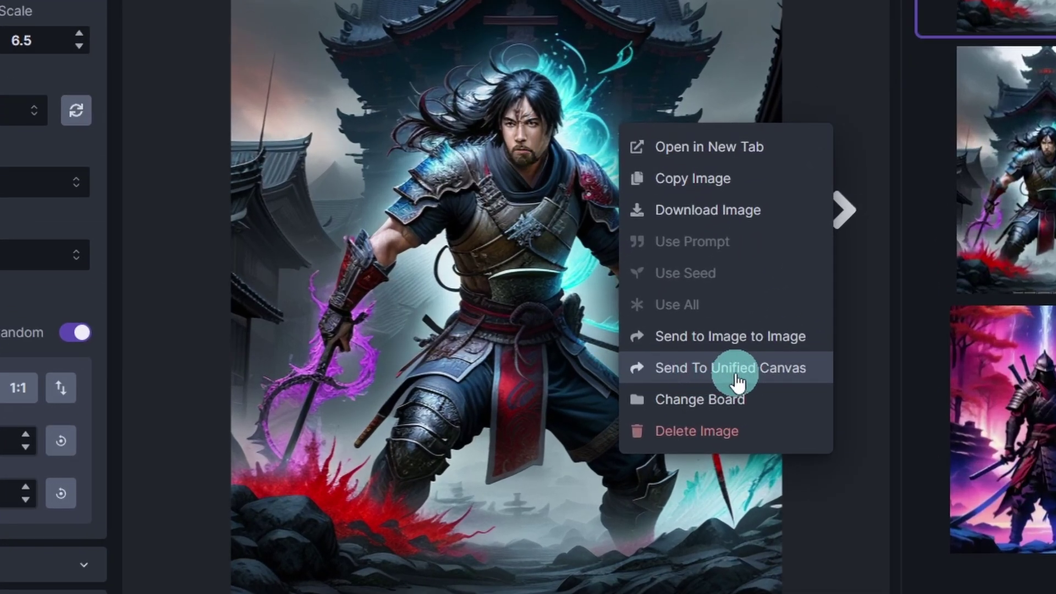
click(737, 376)
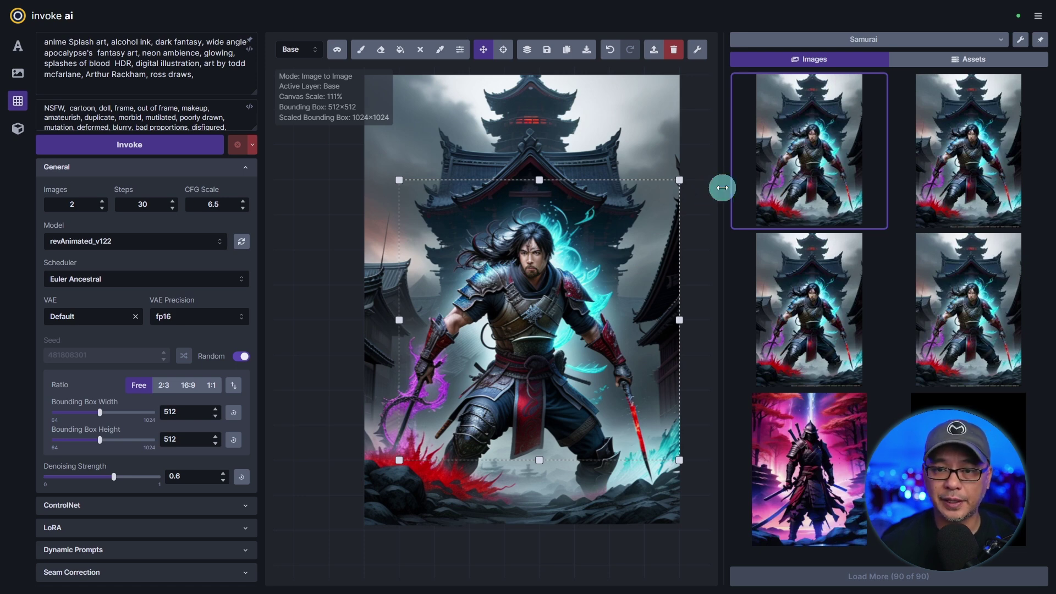
Narrow and unpin the gallery so the canvas fills the width, then reposition the image.
drag(723, 188, 1007, 203)
click(1040, 39)
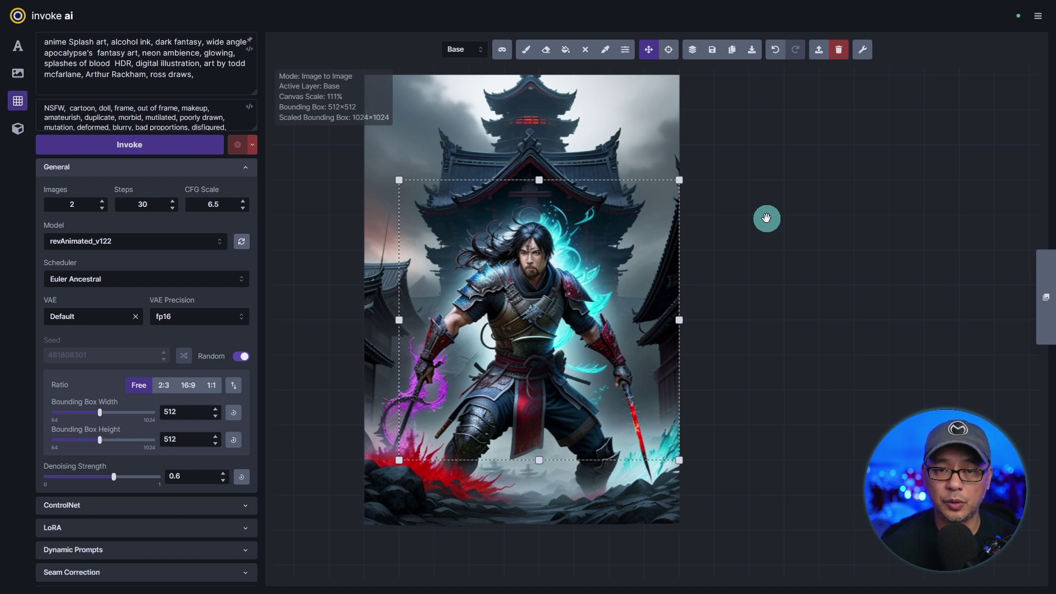
drag(766, 218, 880, 283)
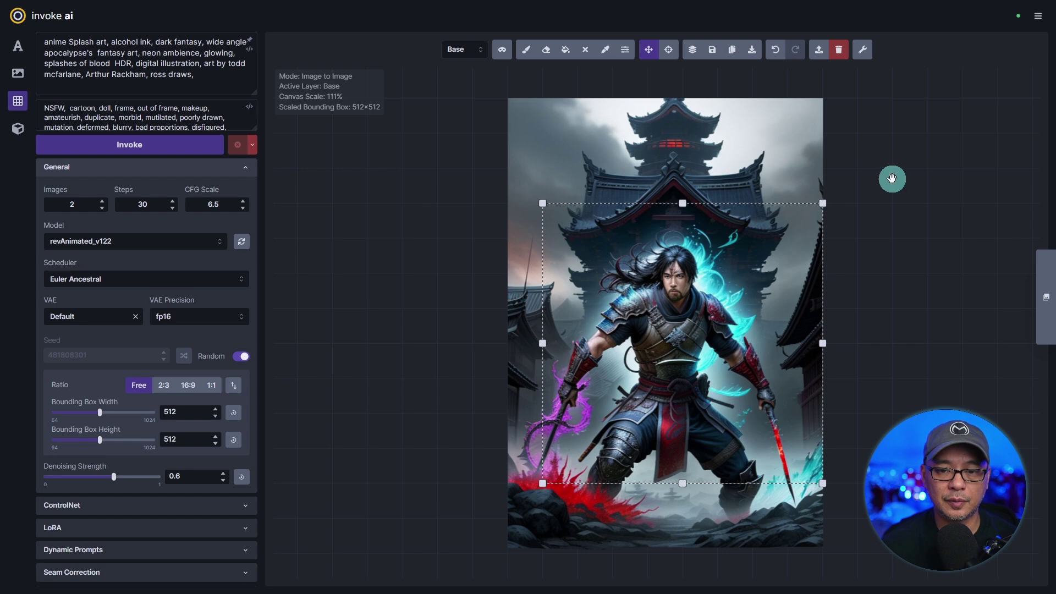
Move and resize the bounding box back to 512×512 over the samurai image.
drag(700, 147, 687, 189)
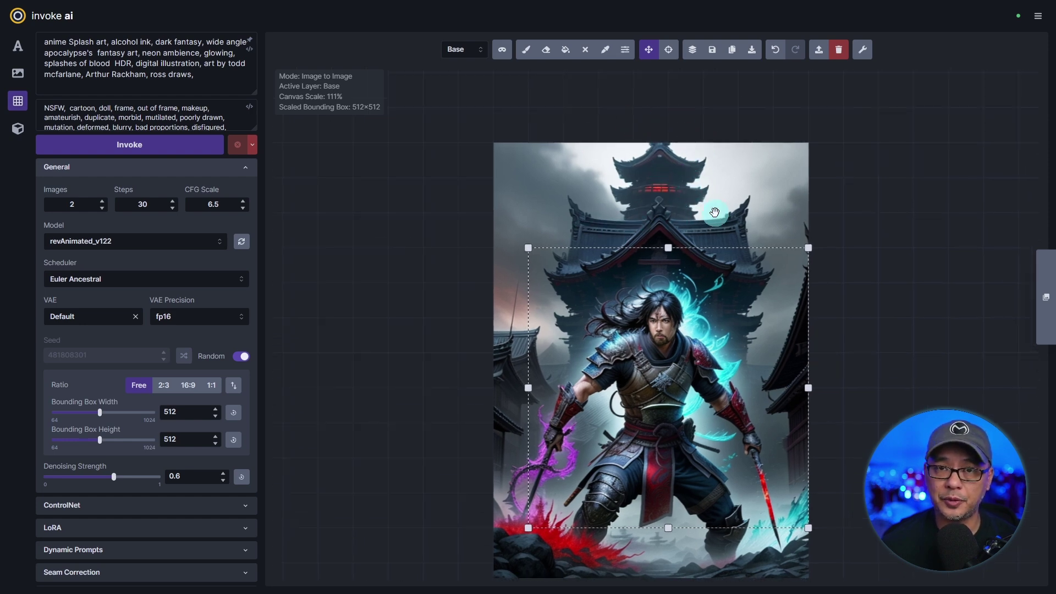
drag(673, 232, 681, 164)
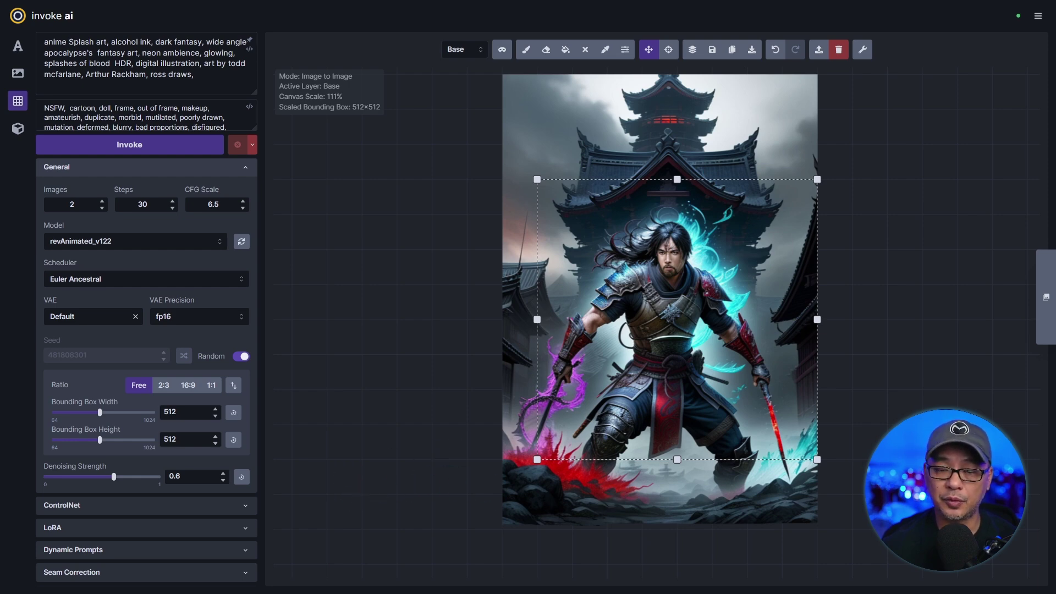
drag(727, 317, 710, 353)
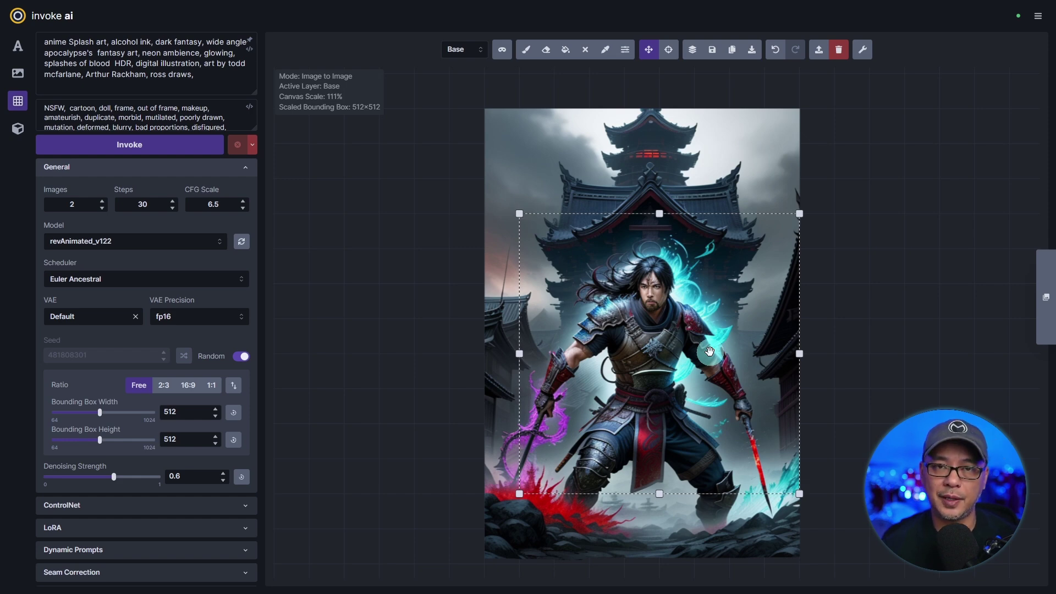
drag(709, 352, 684, 145)
drag(765, 143, 684, 359)
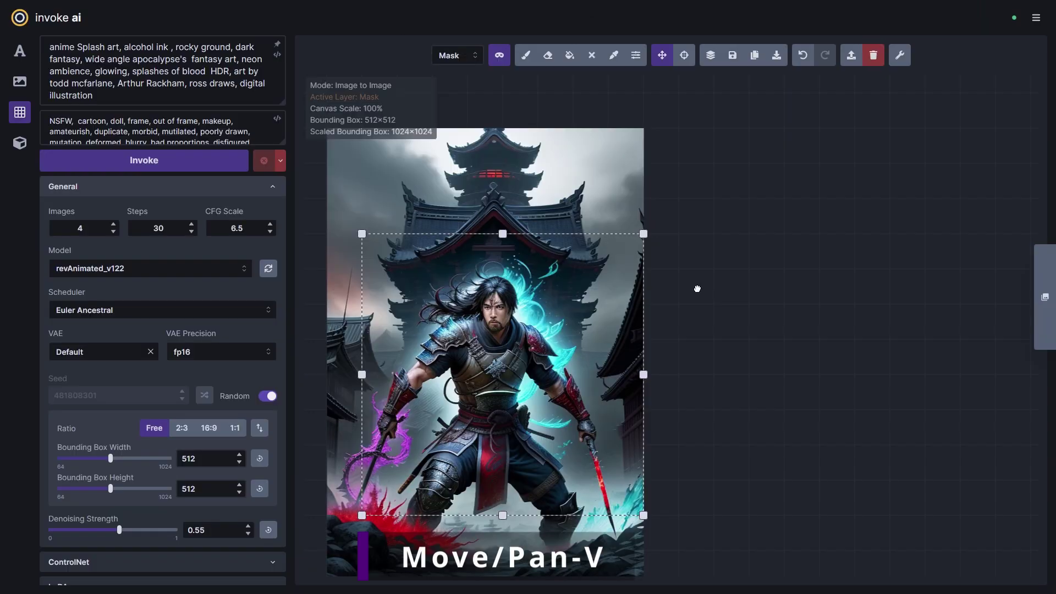
Drag the 512×512 bounding box up so half of it covers empty canvas above the image.
drag(798, 286, 727, 328)
key(b)
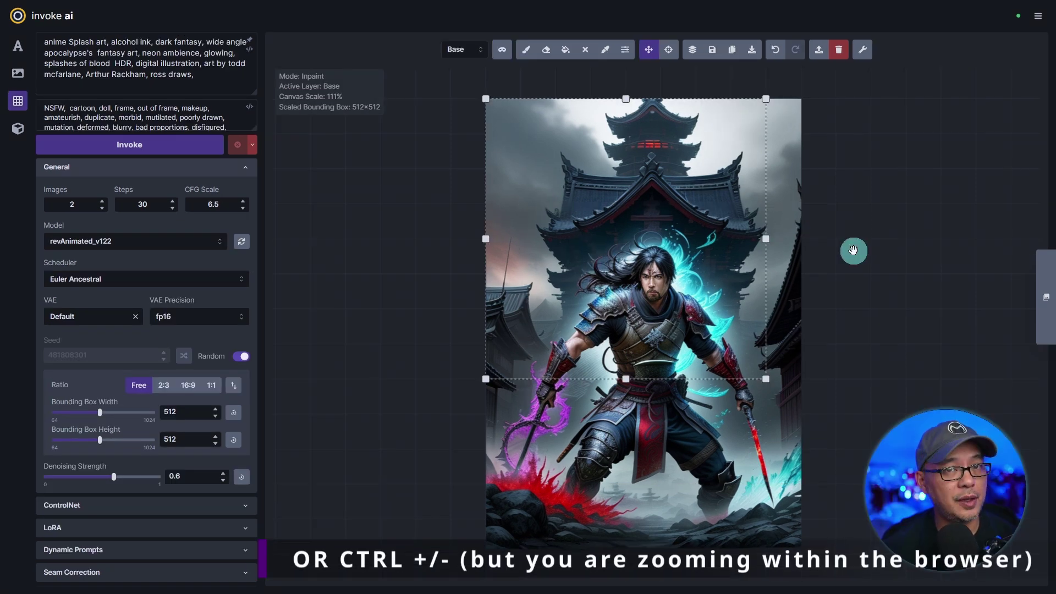
scroll(847, 257, down, 5)
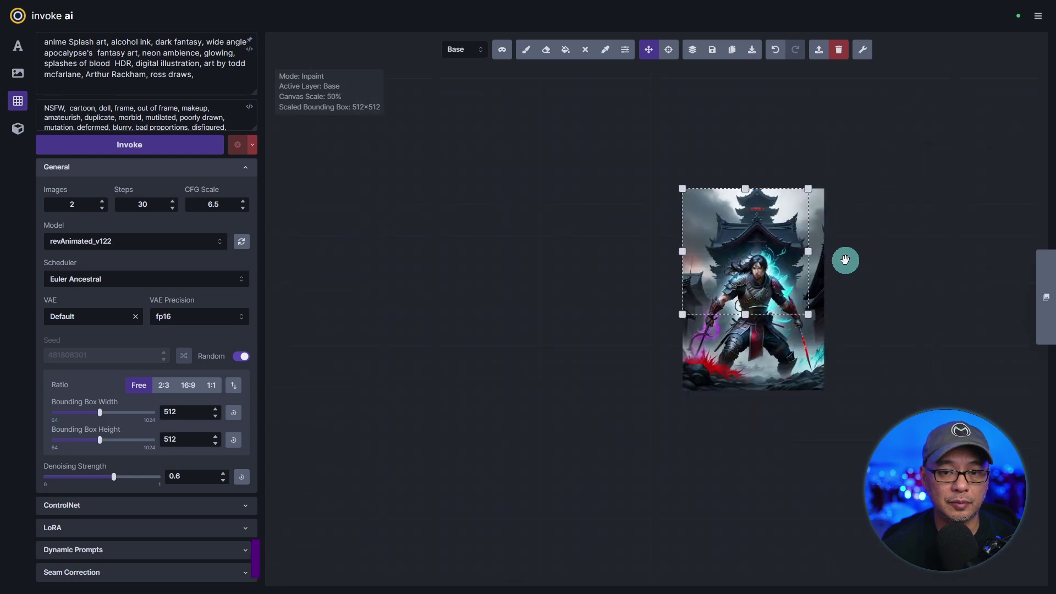
scroll(844, 259, up, 10)
scroll(844, 259, down, 4)
scroll(843, 259, down, 4)
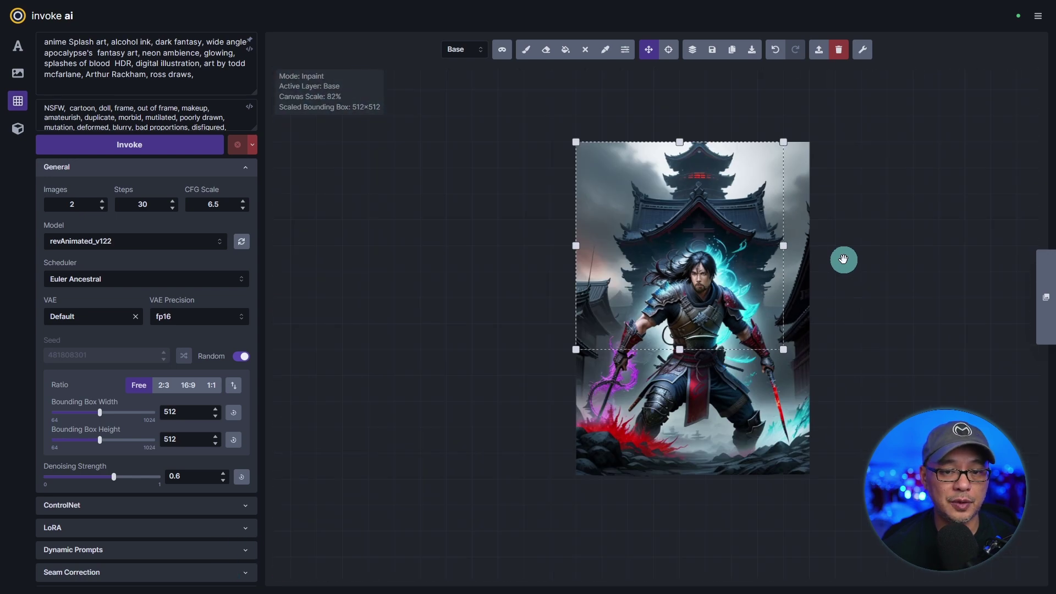
scroll(842, 257, up, 3)
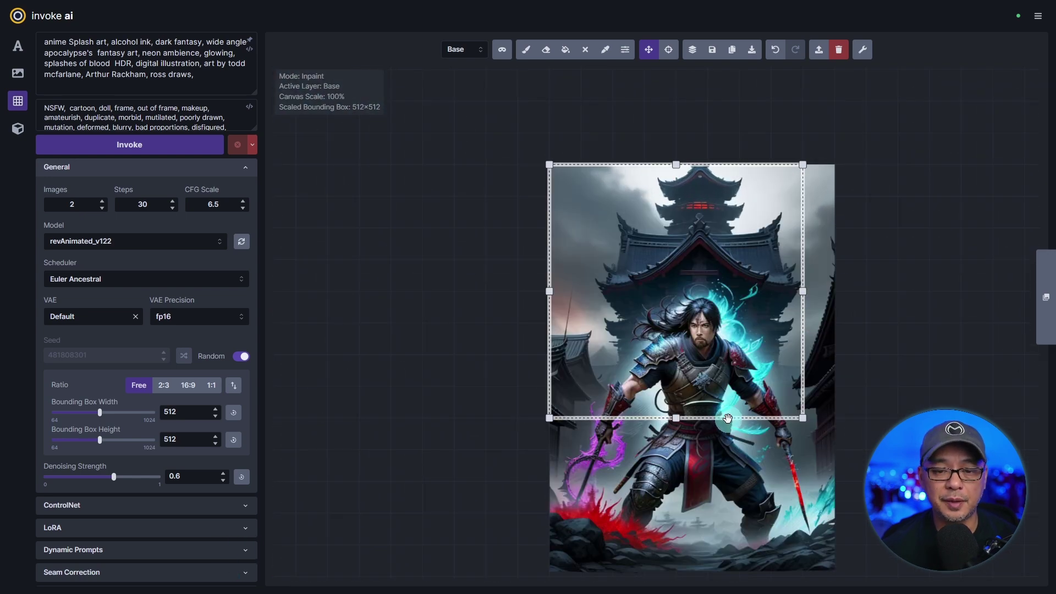
drag(726, 413, 732, 352)
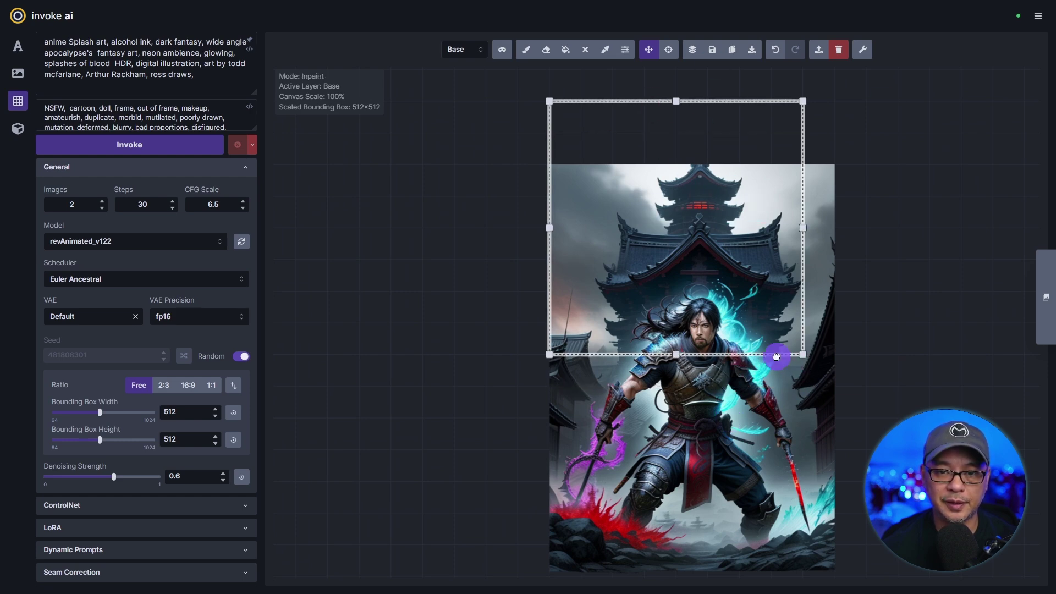
mouse_move(777, 357)
mouse_down()
mouse_move(793, 353)
mouse_move(794, 322)
mouse_up()
drag(756, 223, 705, 264)
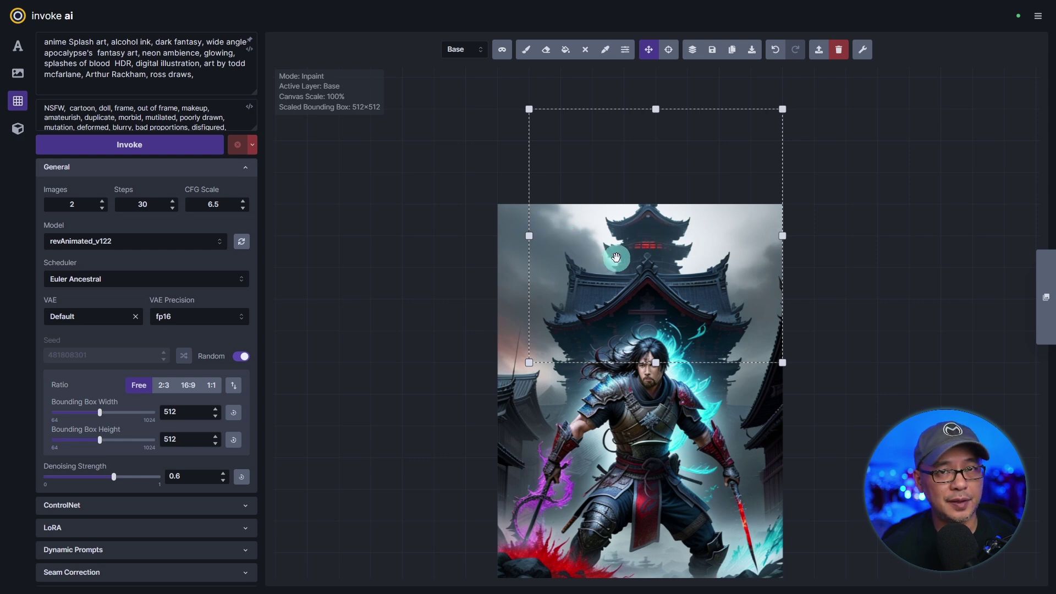
scroll(671, 238, up, 5)
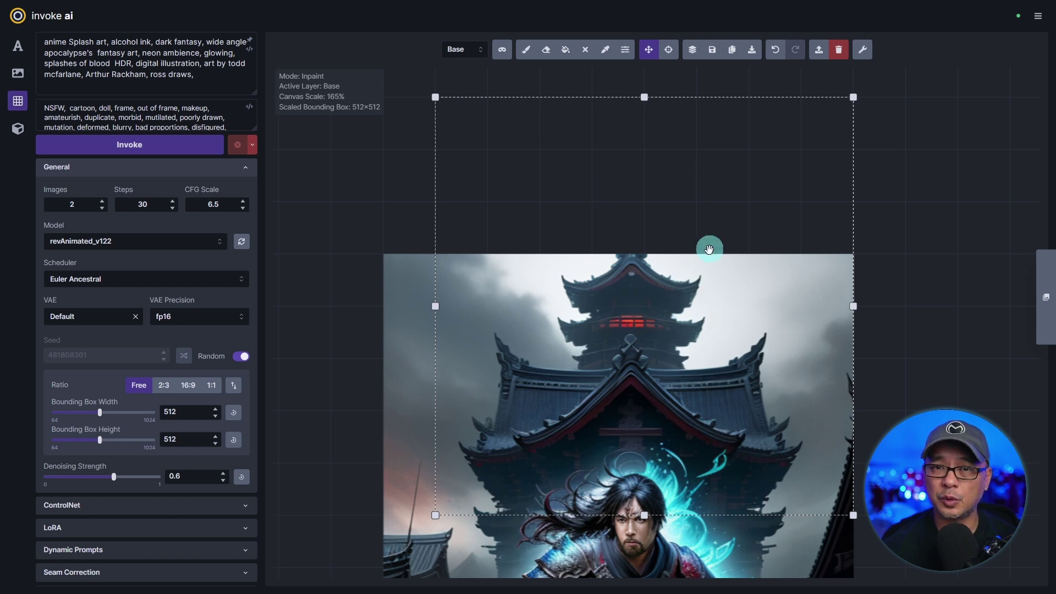
Add 'temple background,' to the positive prompt, set Images to 4, and outpaint above the temple.
click(118, 43)
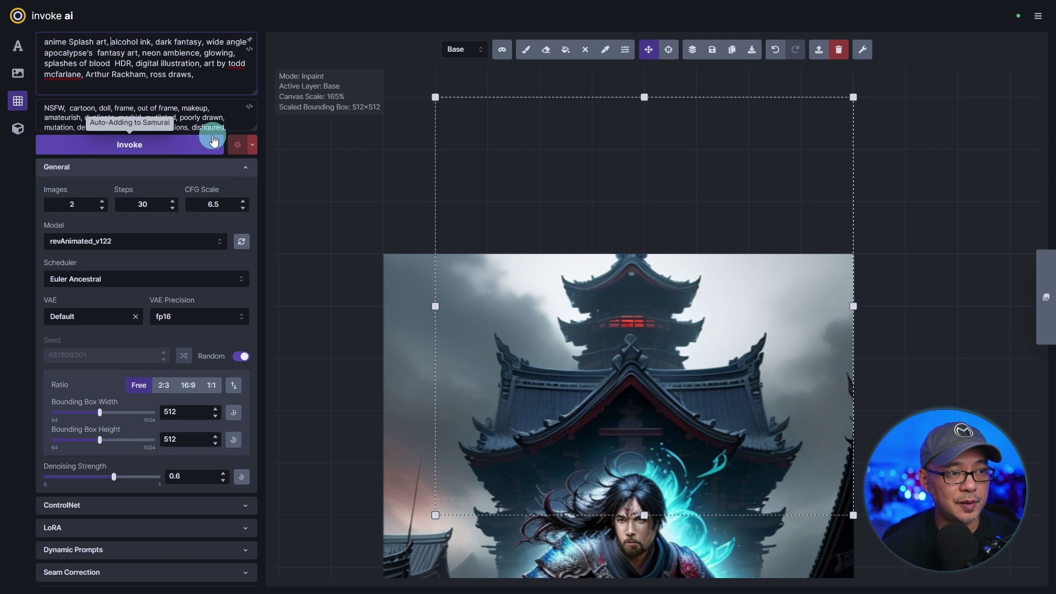
text(temple backgfrou)
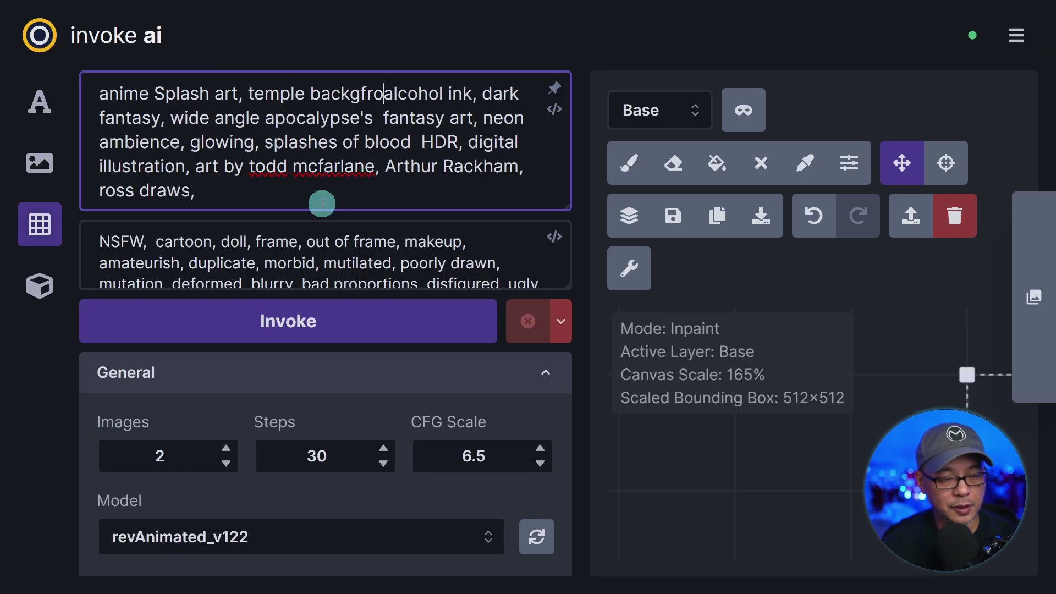
text(nd,)
click(198, 468)
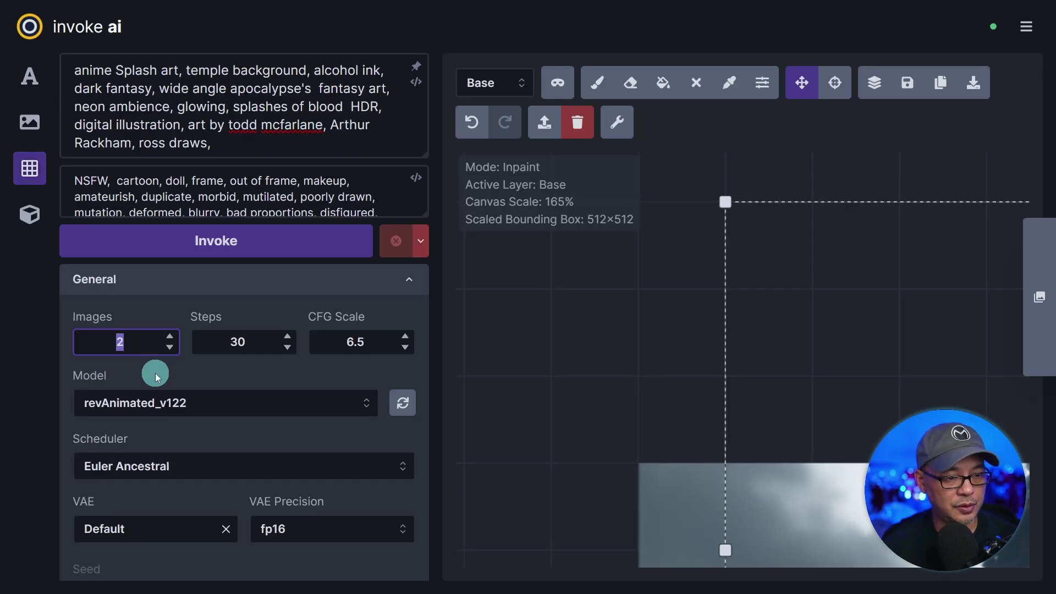
text(4)
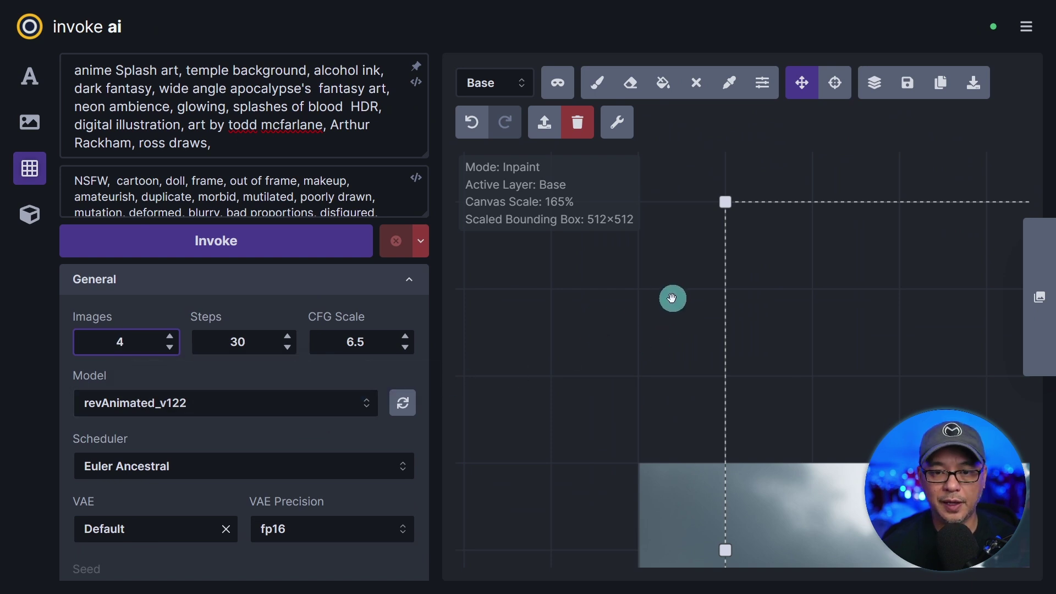
scroll(668, 293, up, 2)
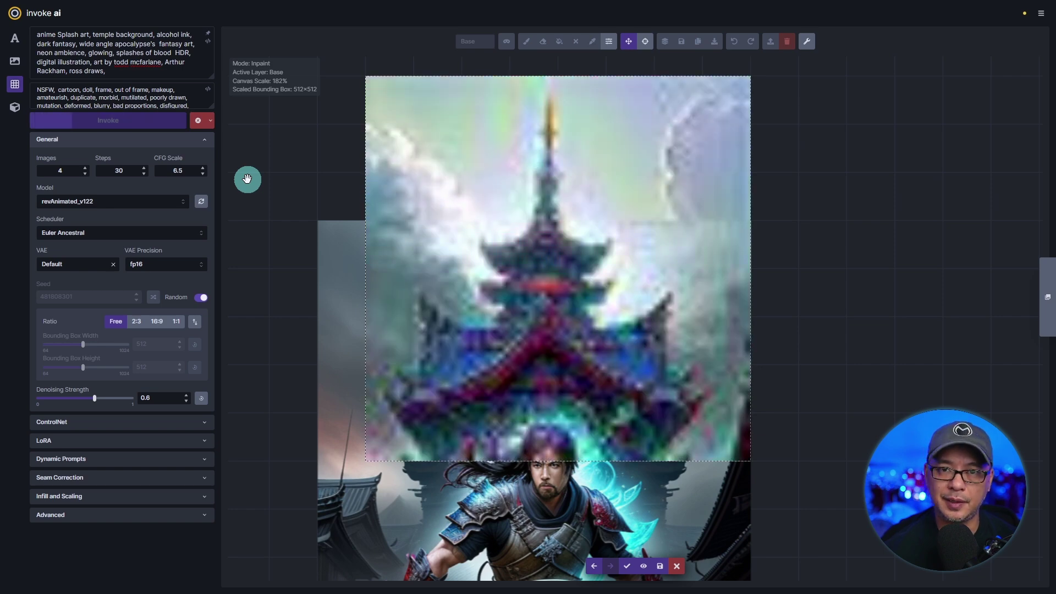
Compare the staged candidates and accept the cloudy-sky temple spire above the samurai.
key(ctrl+0)
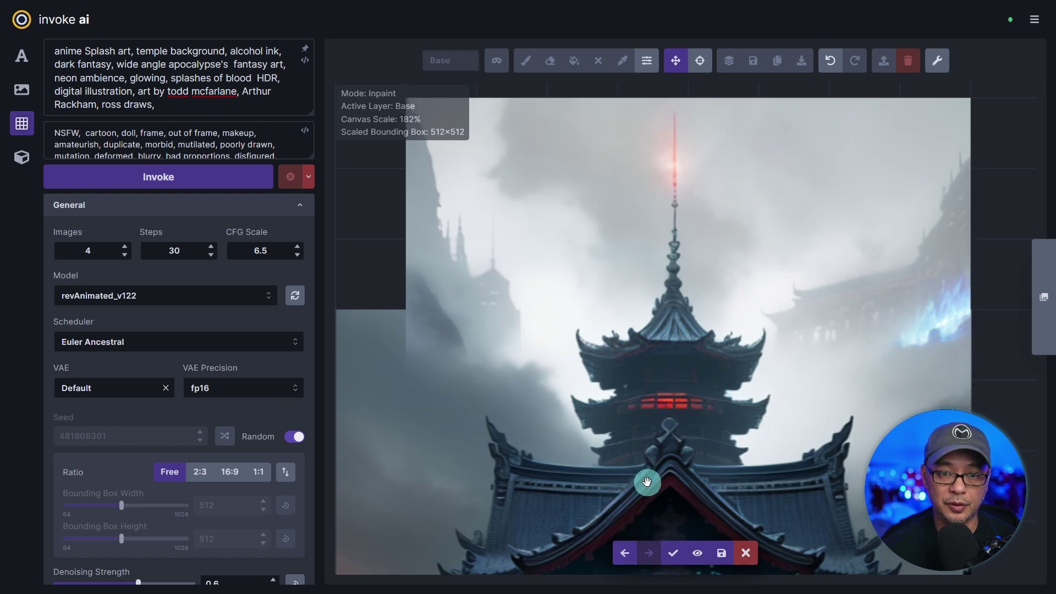
click(626, 553)
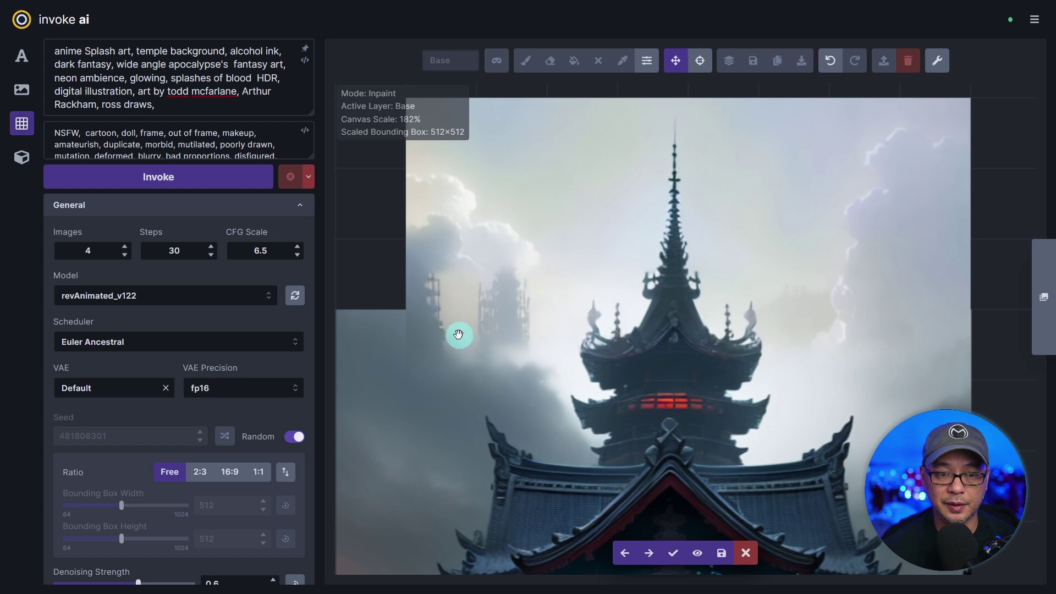
click(627, 553)
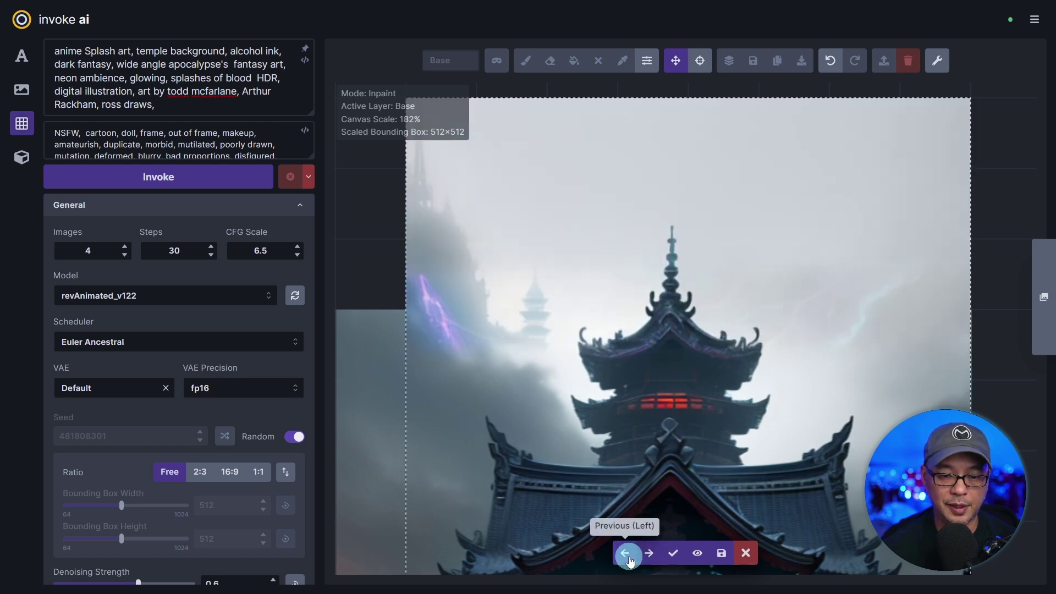
click(626, 553)
click(649, 553)
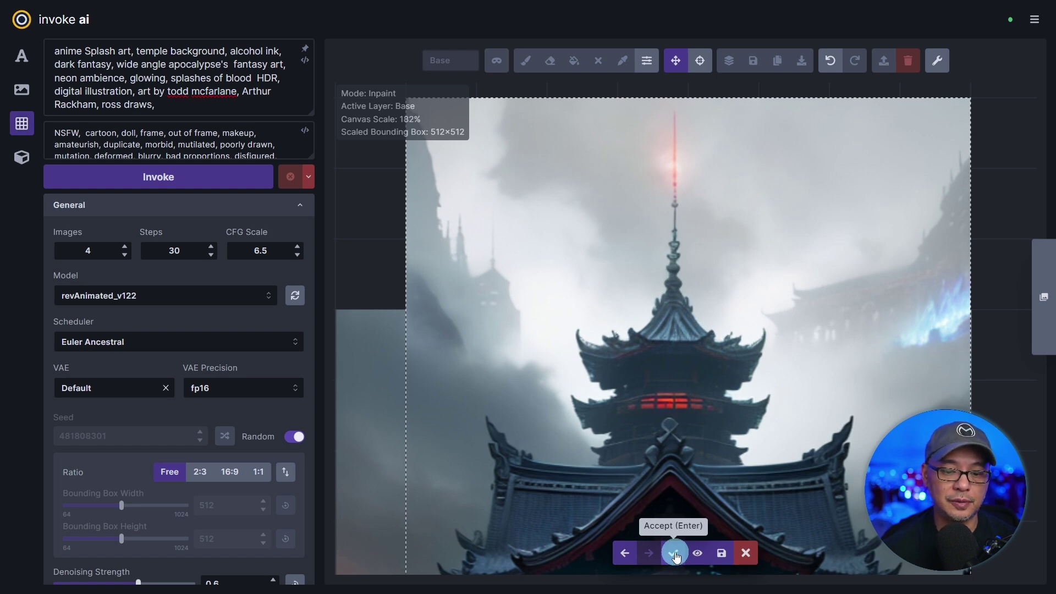
click(675, 554)
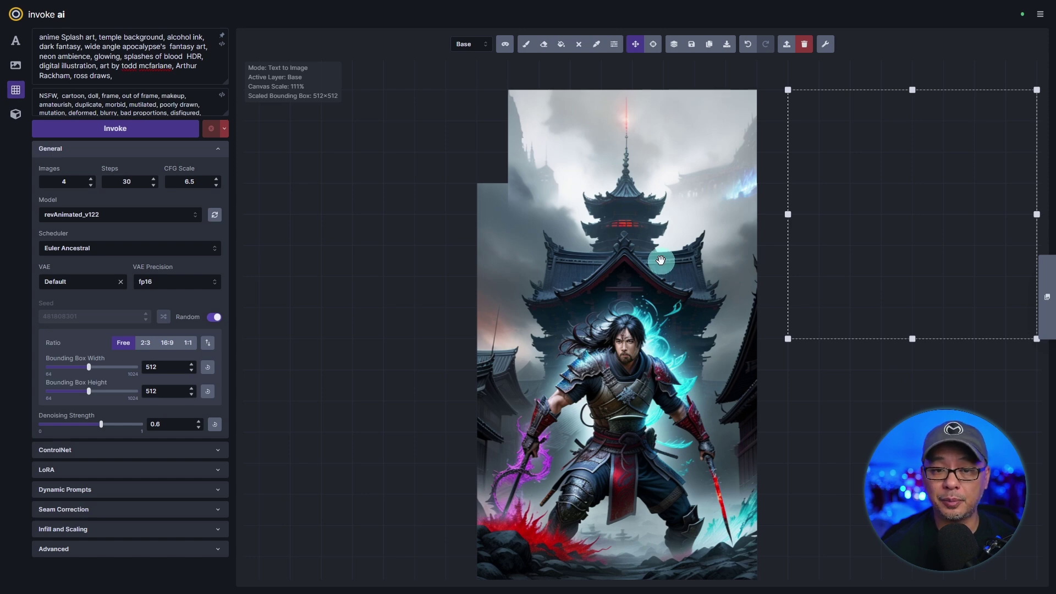
Accept the right-side temple extension and generate the upper-right area with Ctrl+Enter.
drag(663, 251, 646, 244)
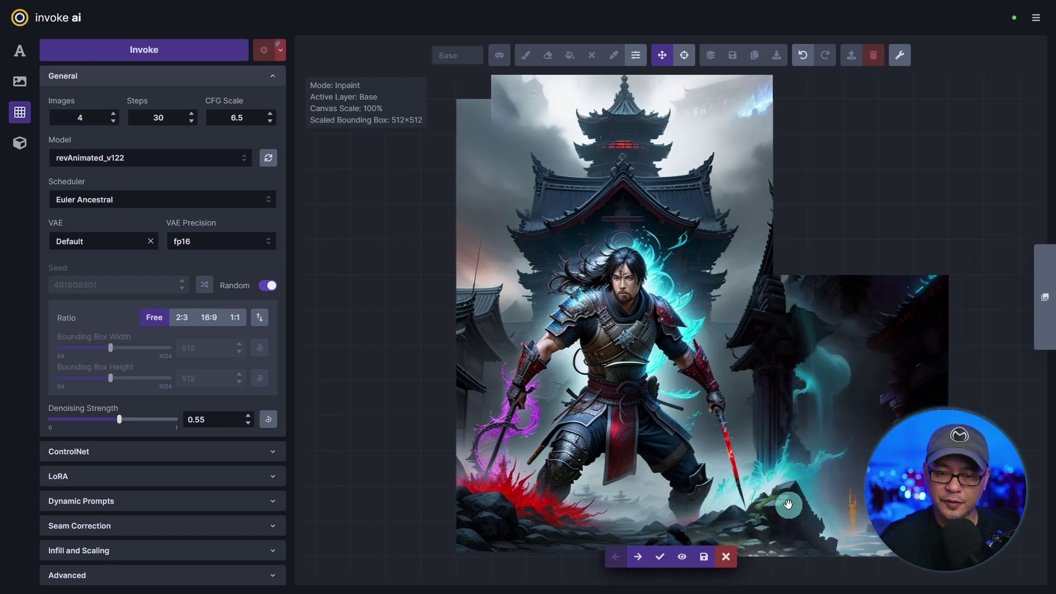
click(660, 557)
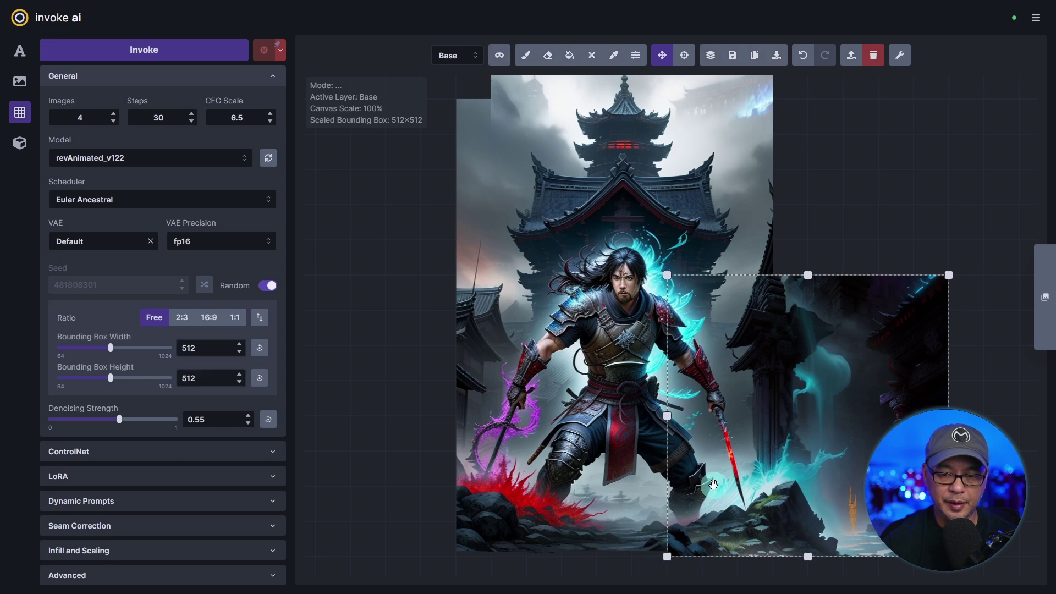
key(ctrl+Return)
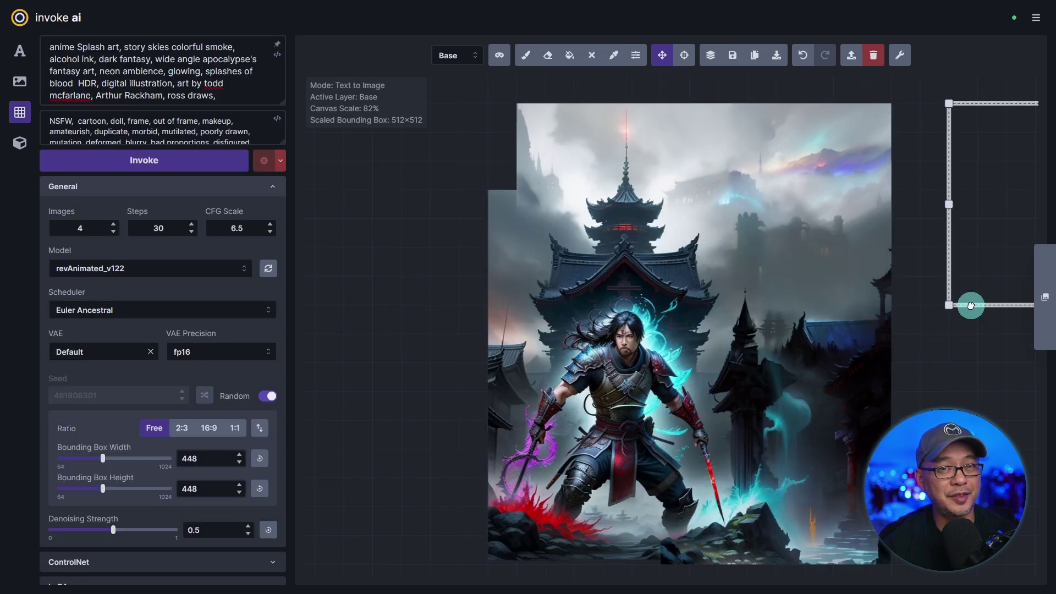
Outpaint the lower-left edge, accept a rocky-ground candidate, then accept the stormy upper-left sky.
drag(971, 305, 413, 554)
click(211, 157)
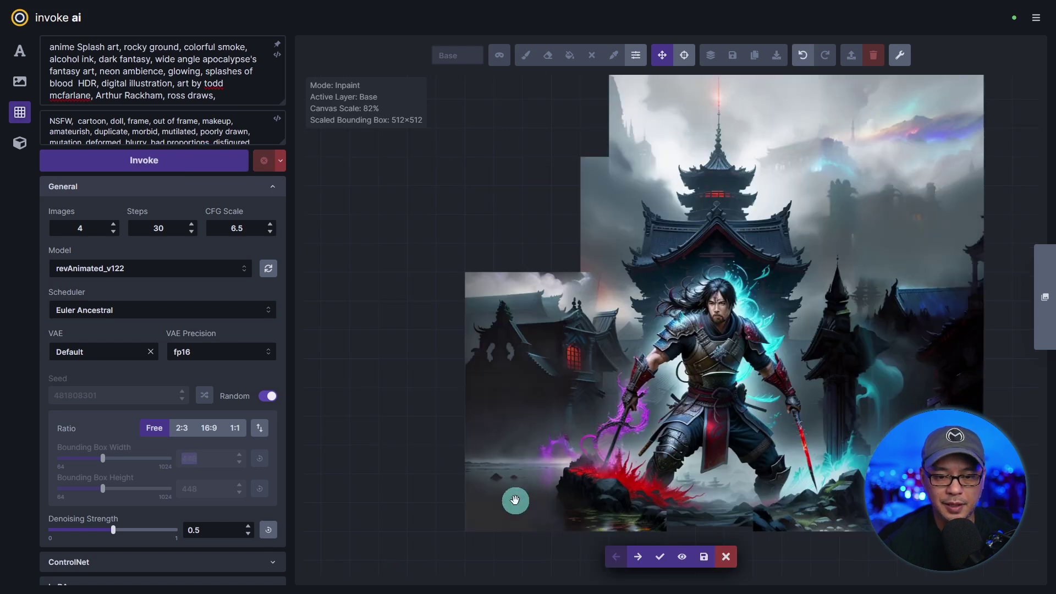
click(638, 556)
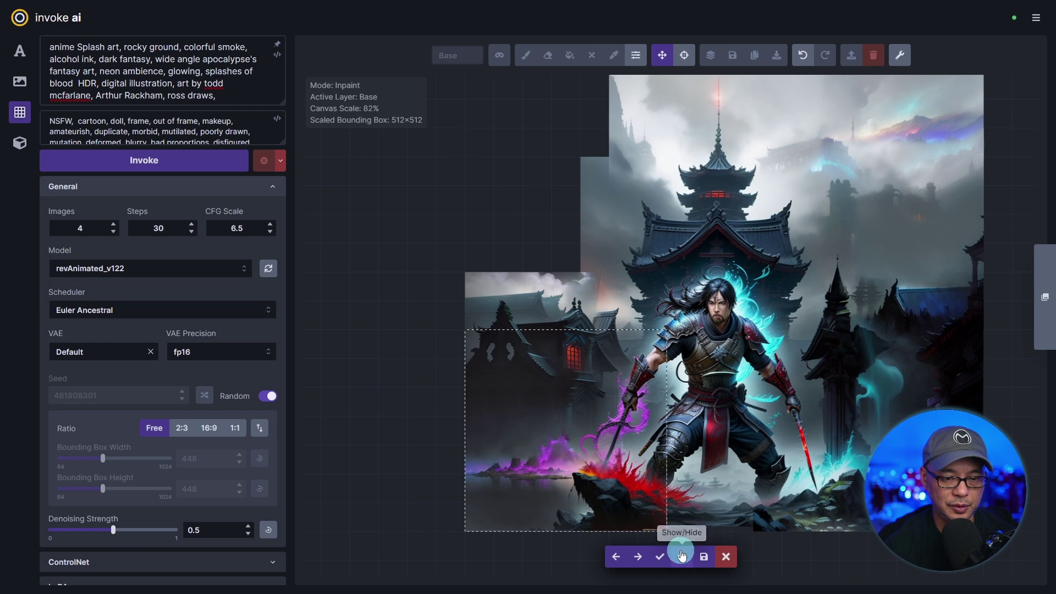
click(640, 557)
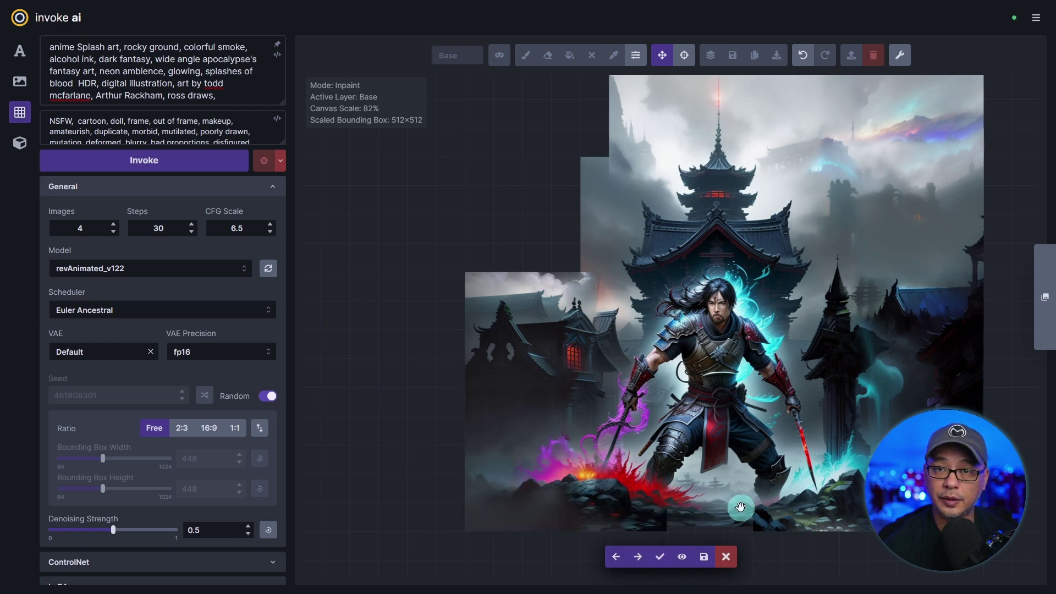
click(639, 557)
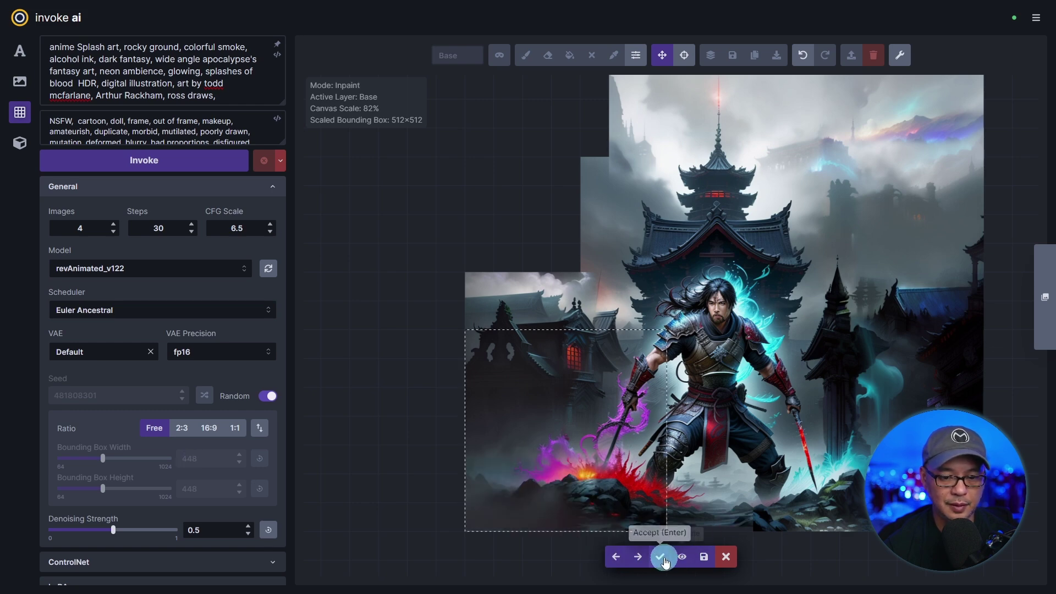
click(662, 556)
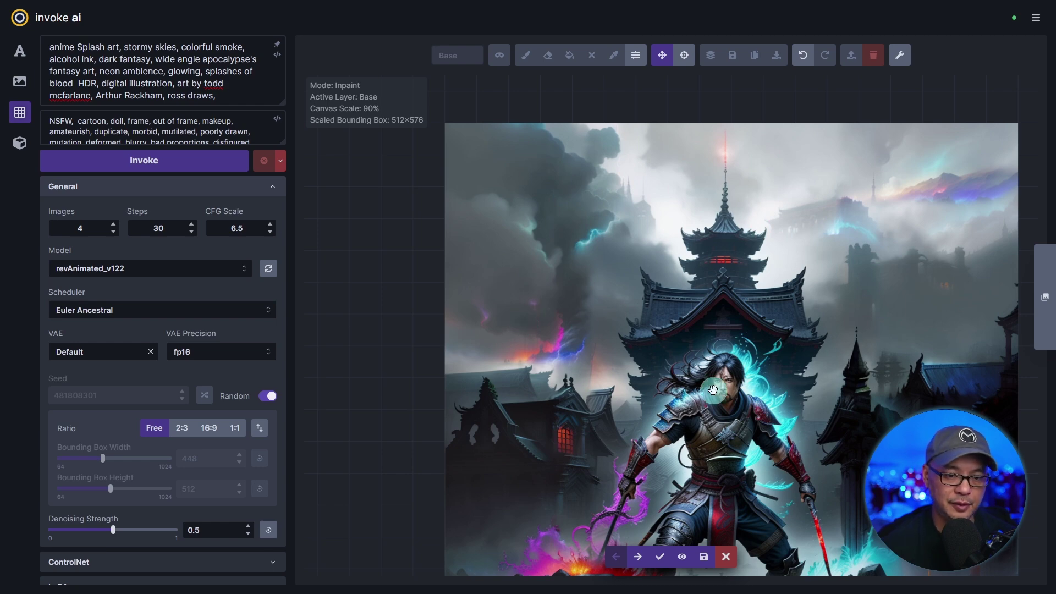
click(660, 556)
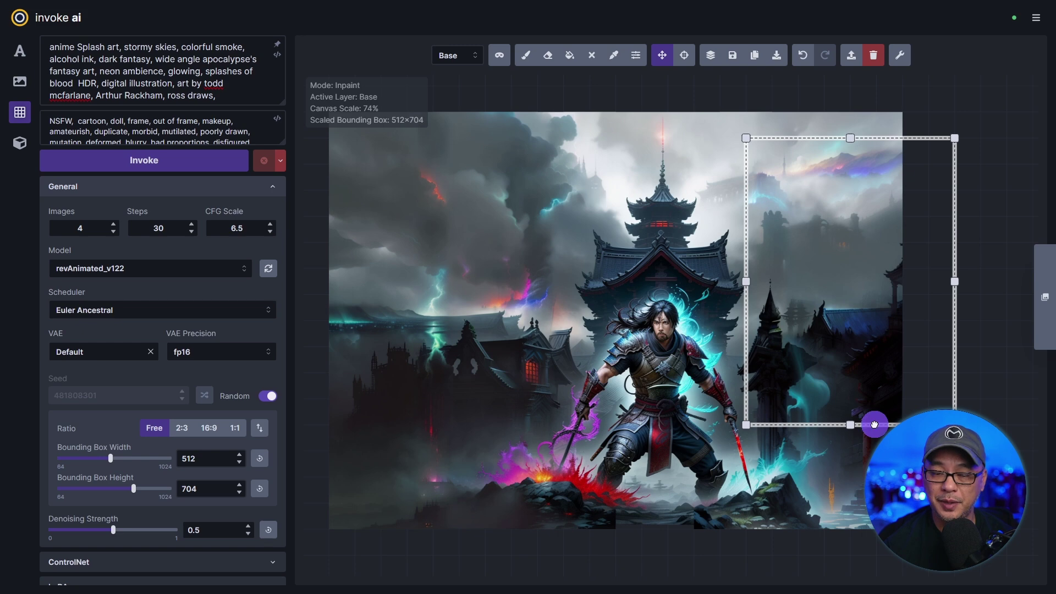
Save the wide outpainted samurai canvas to the Samurai gallery board.
drag(875, 425, 869, 501)
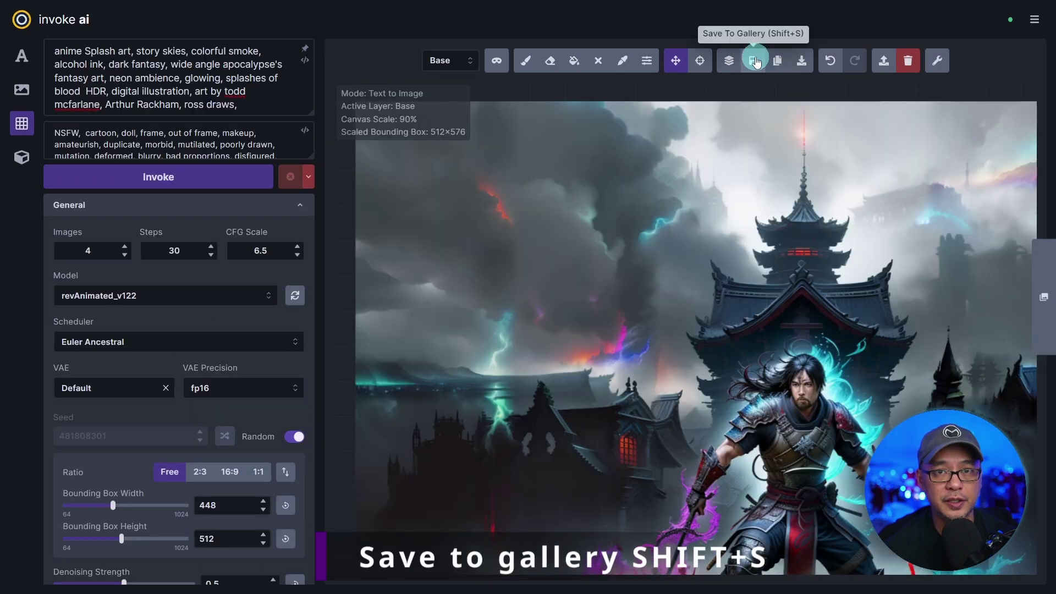
click(757, 63)
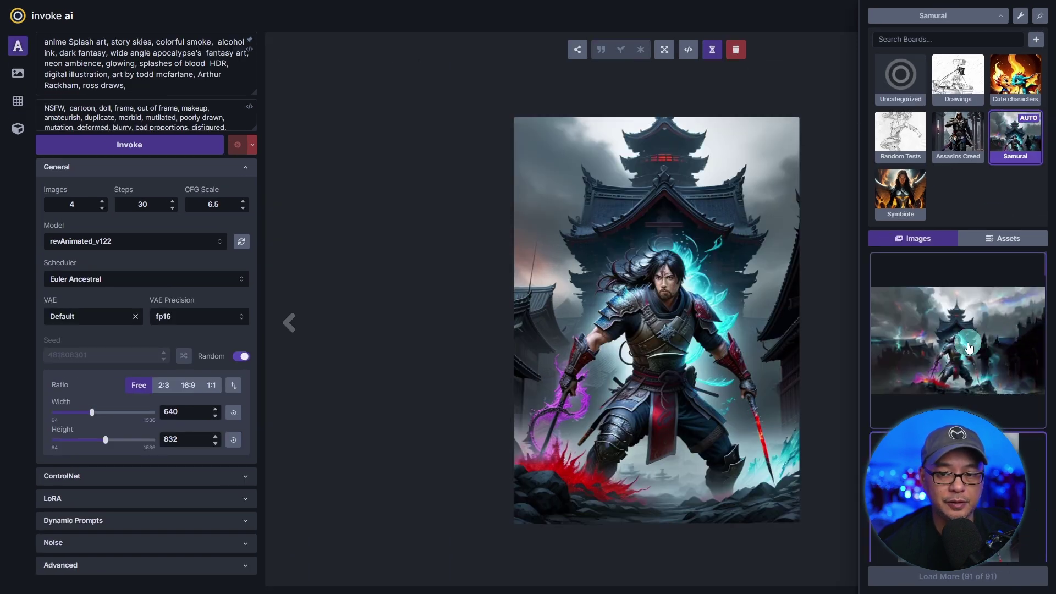
Upscale the saved samurai panorama with the RealESRGAN x4 Plus model.
click(958, 350)
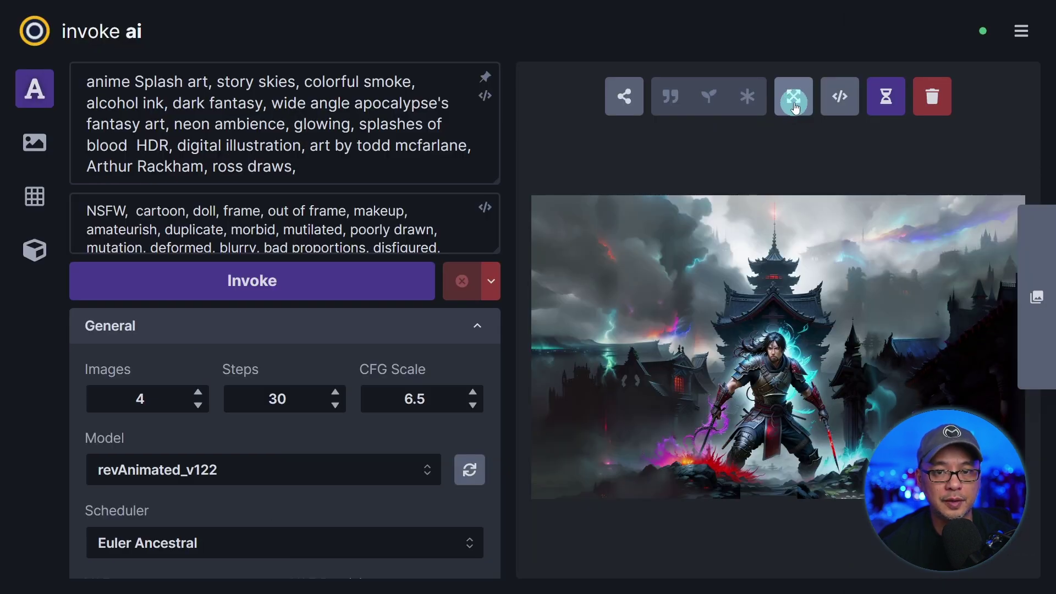
click(795, 104)
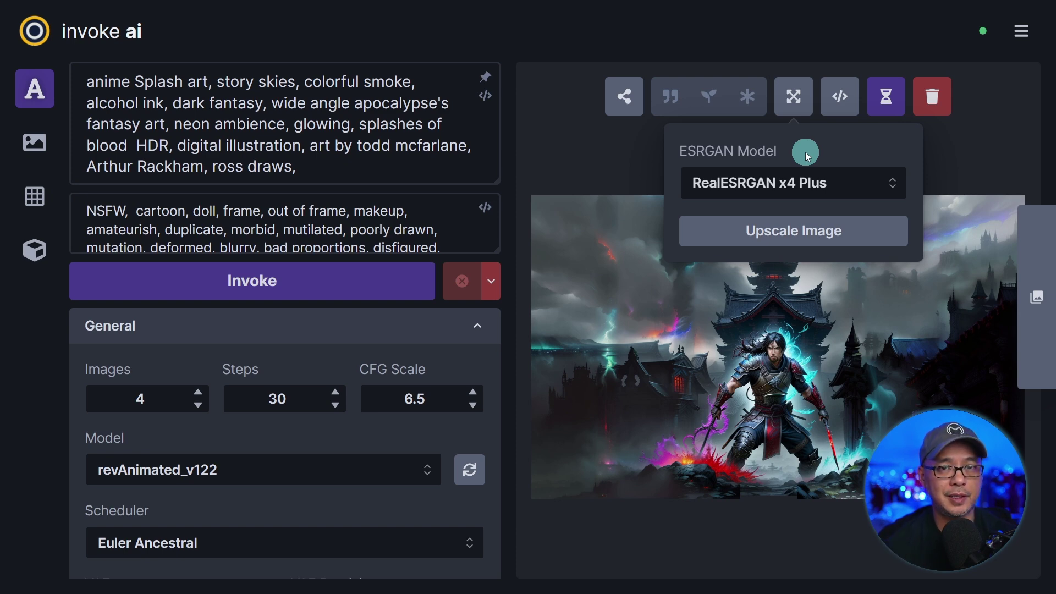
click(812, 183)
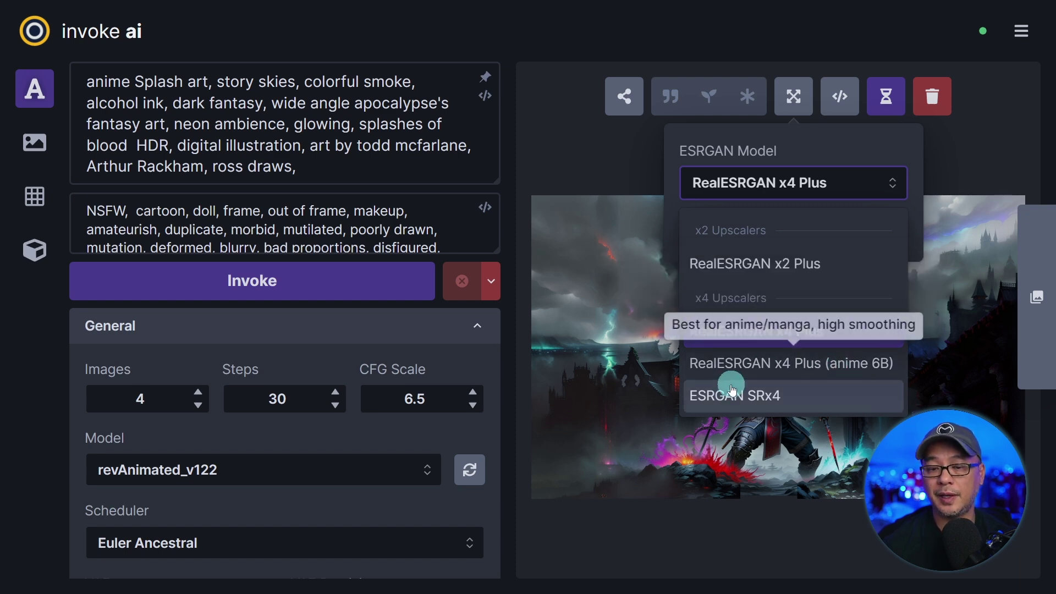
click(767, 341)
click(785, 234)
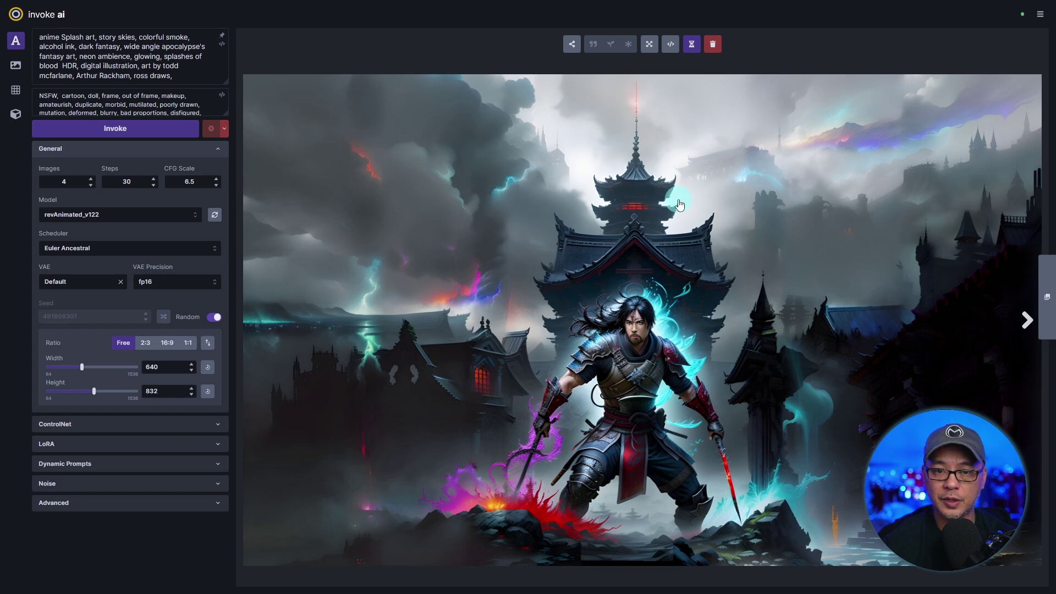
Send the upscaled samurai panorama to the Unified Canvas.
right_click(711, 202)
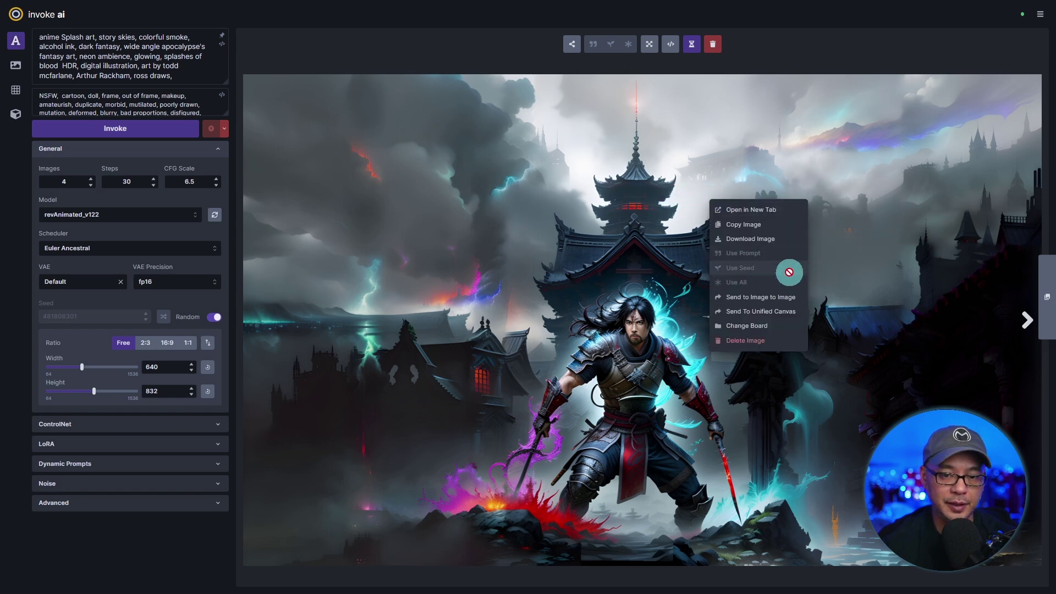
click(757, 318)
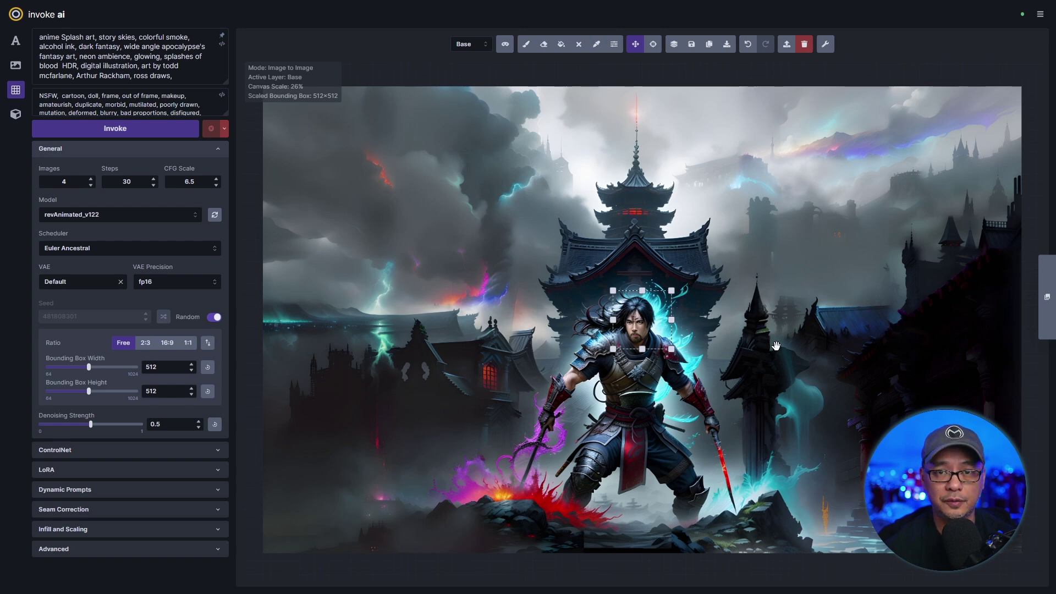
Tighten the generation box to 896×768 around the samurai's head and zoom in on hair and armour.
drag(777, 346, 777, 395)
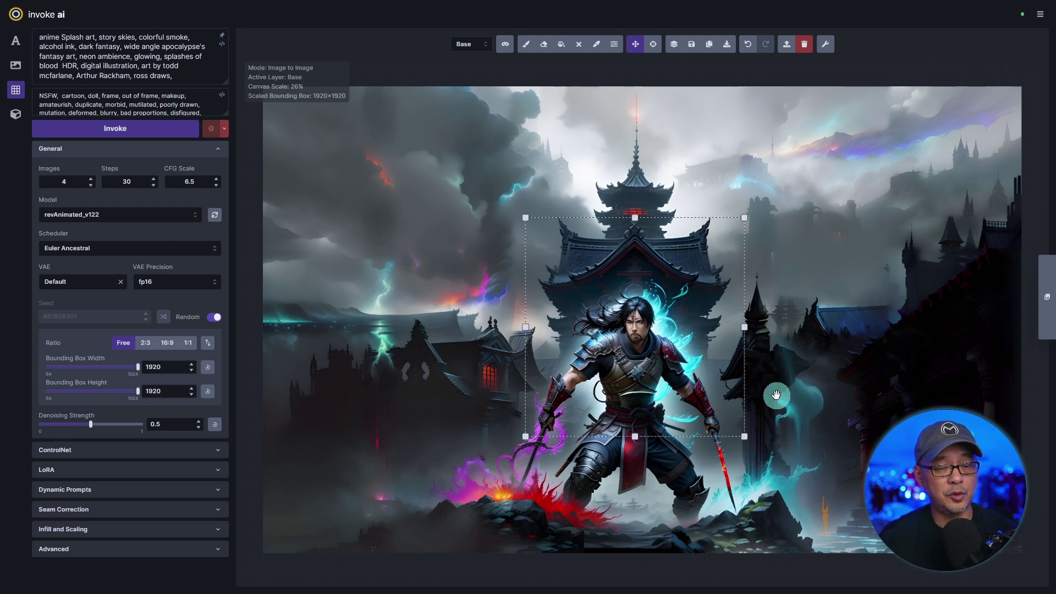
scroll(718, 347, down, 3)
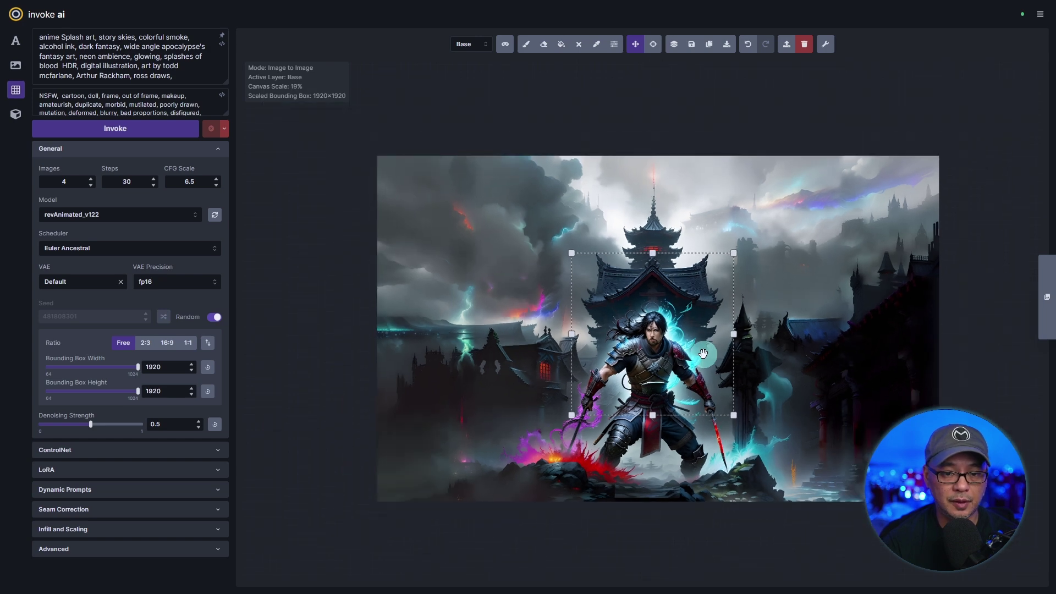
scroll(704, 355, up, 4)
scroll(704, 354, up, 2)
drag(771, 478, 646, 358)
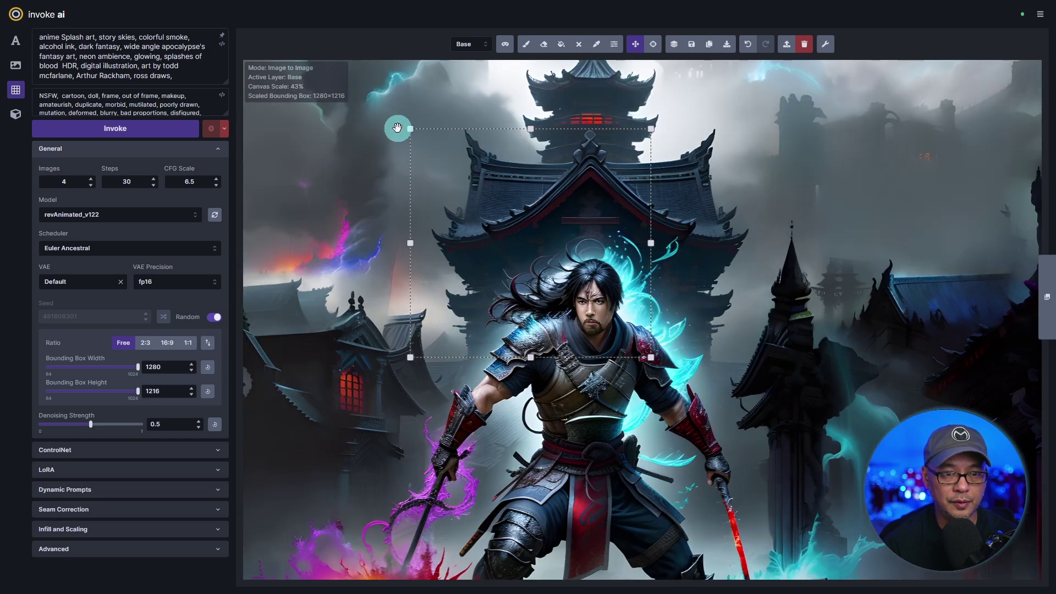
drag(407, 129, 481, 213)
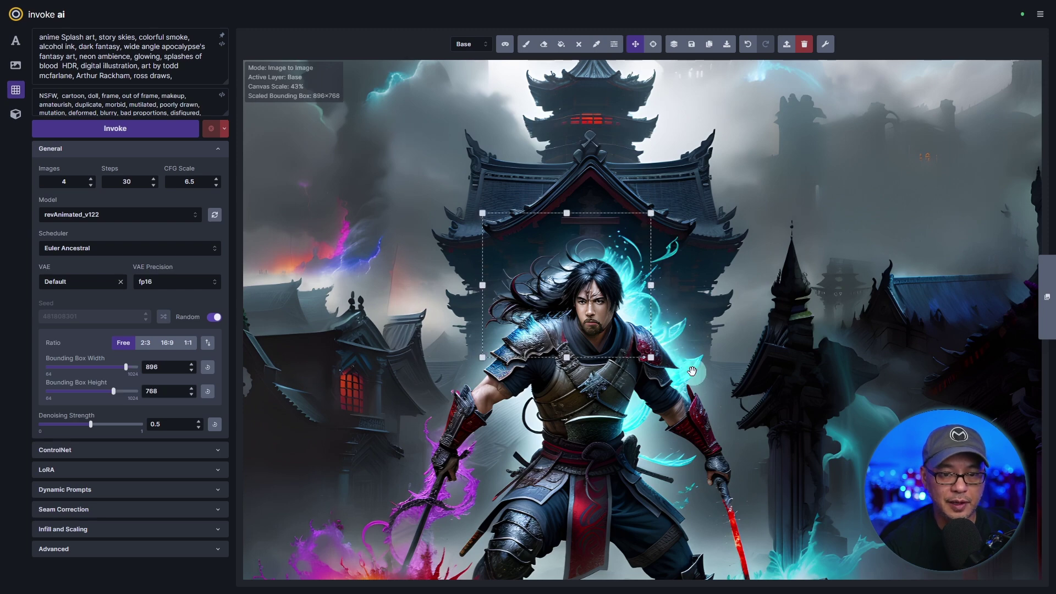
scroll(639, 325, up, 5)
key(ctrl+plus)
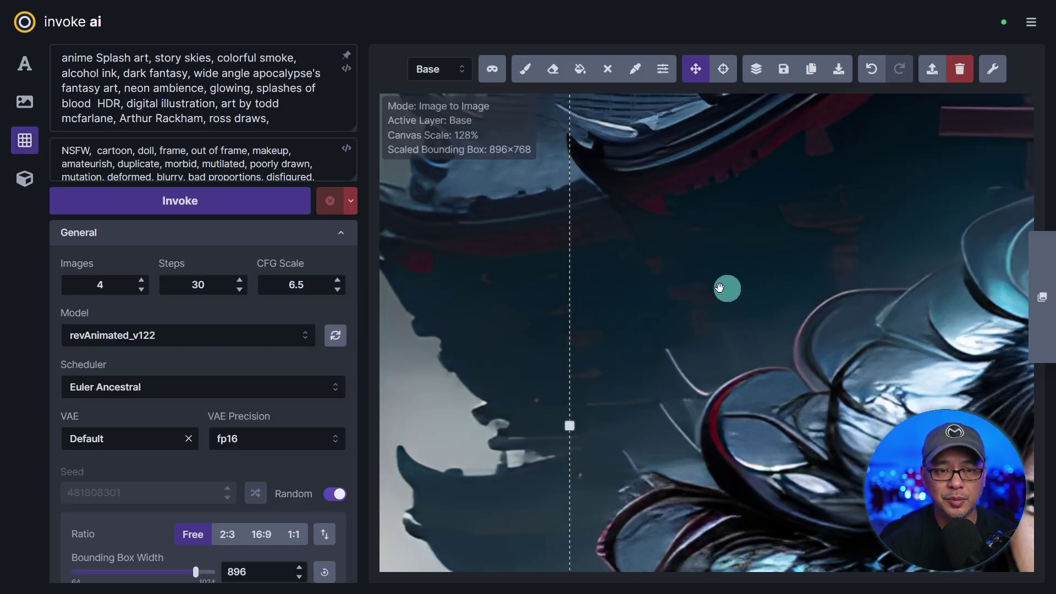
Change the mask colour to a semi-transparent dark red.
click(498, 72)
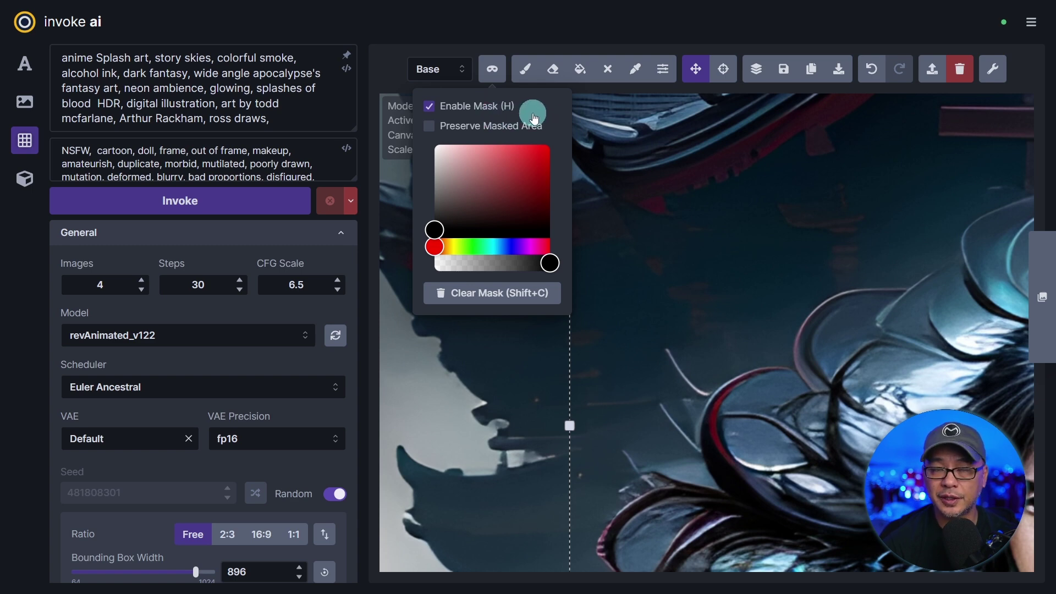
drag(436, 230, 541, 166)
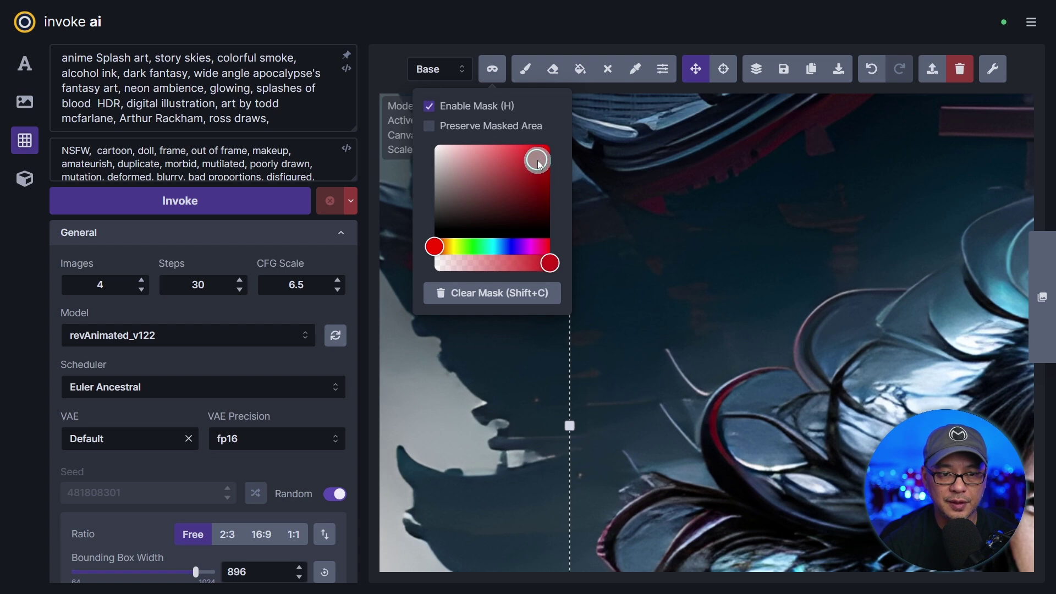
drag(550, 264, 469, 267)
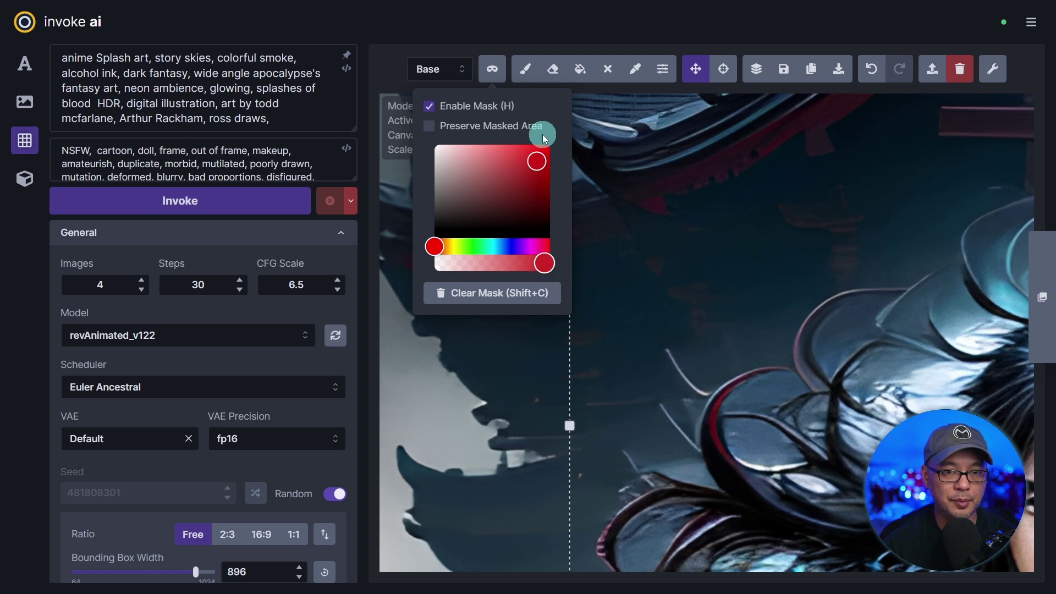
click(456, 68)
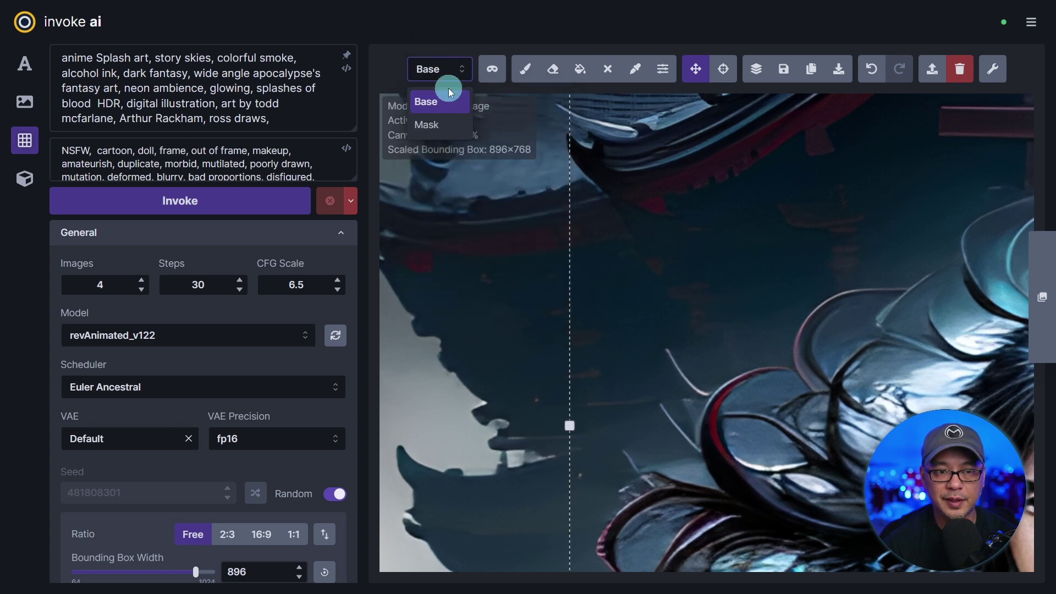
Make the Mask layer active and resize the generation box to 896×640.
click(444, 130)
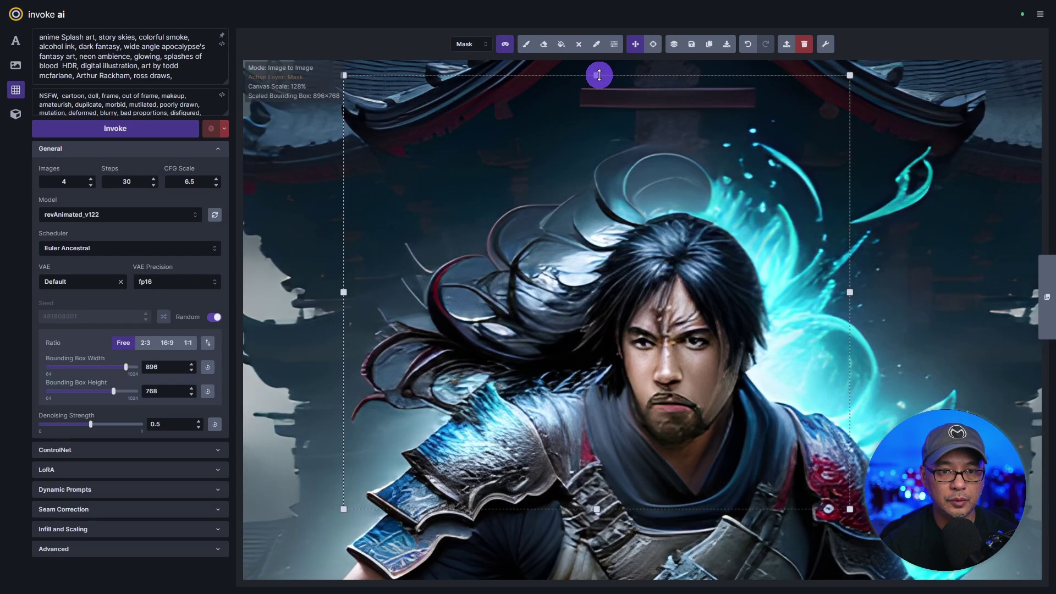
drag(640, 115, 643, 281)
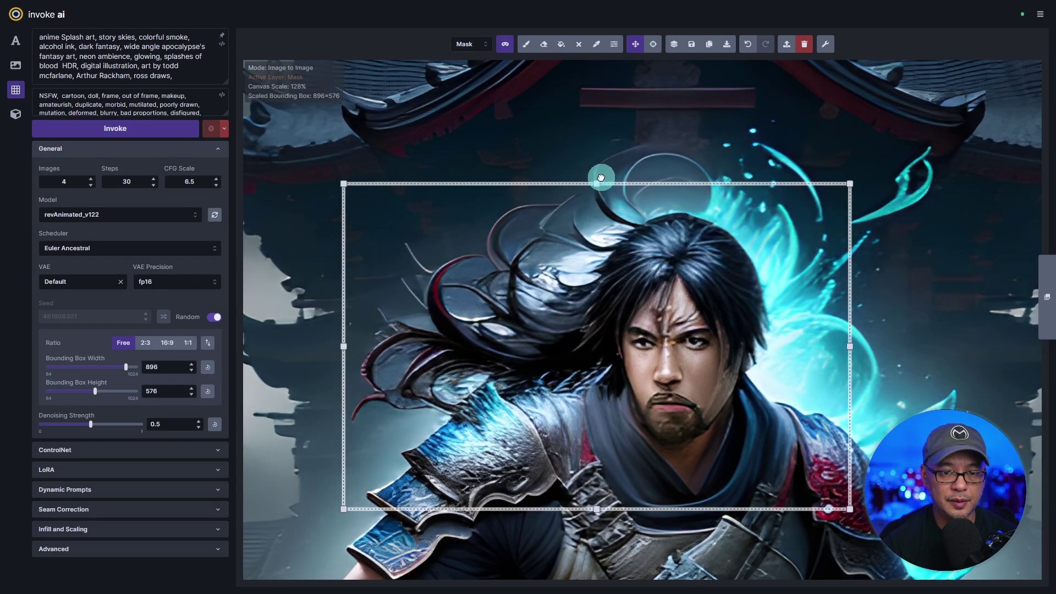
drag(601, 169, 603, 139)
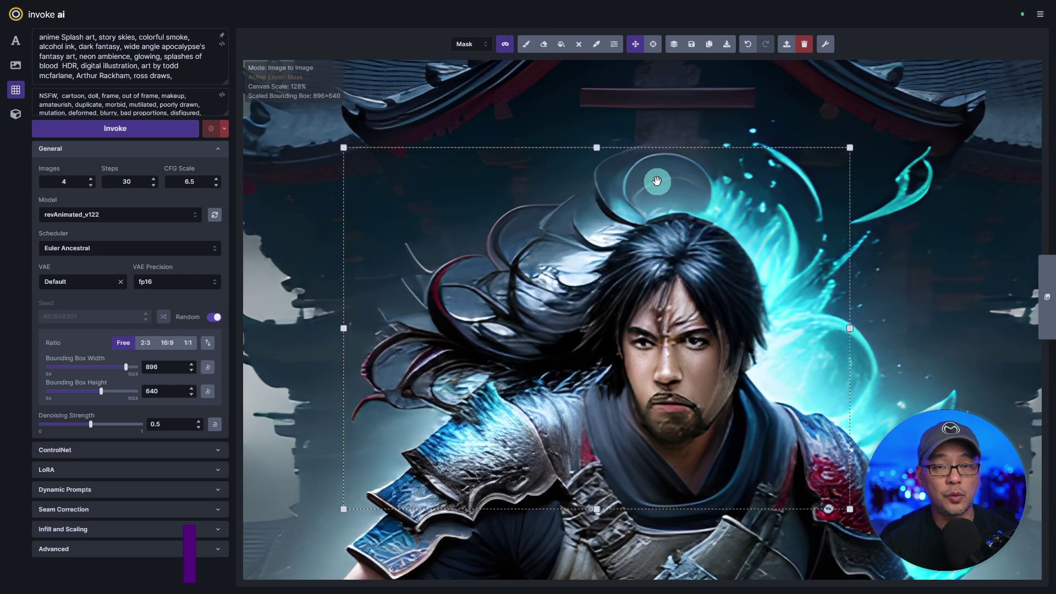
Brush a mask over the samurai's hair and face, and set denoising strength to 0.65.
click(526, 45)
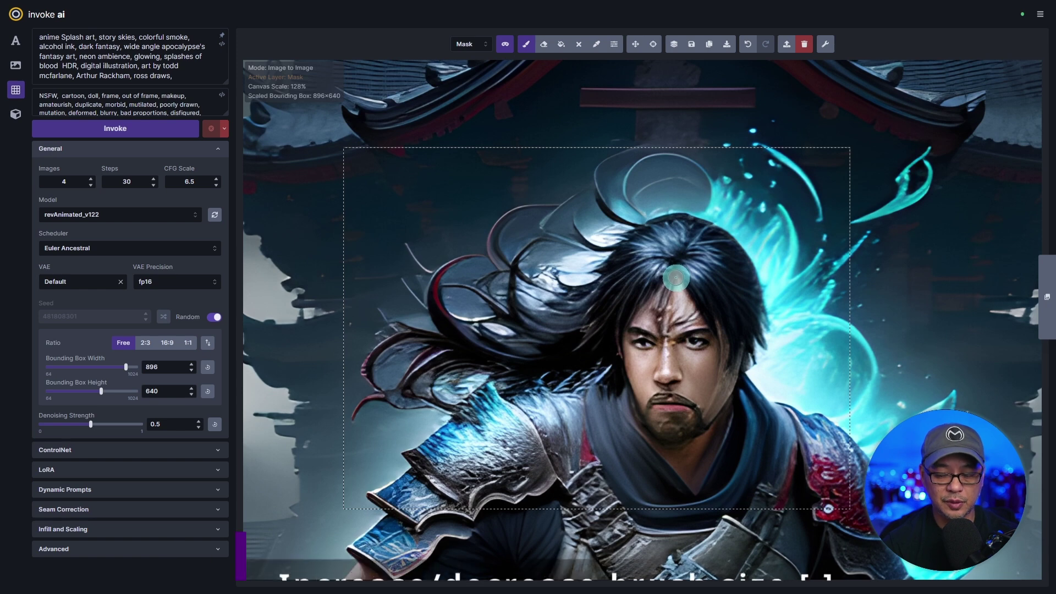
key(bracketright)
key(bracketright)
key(bracketright)
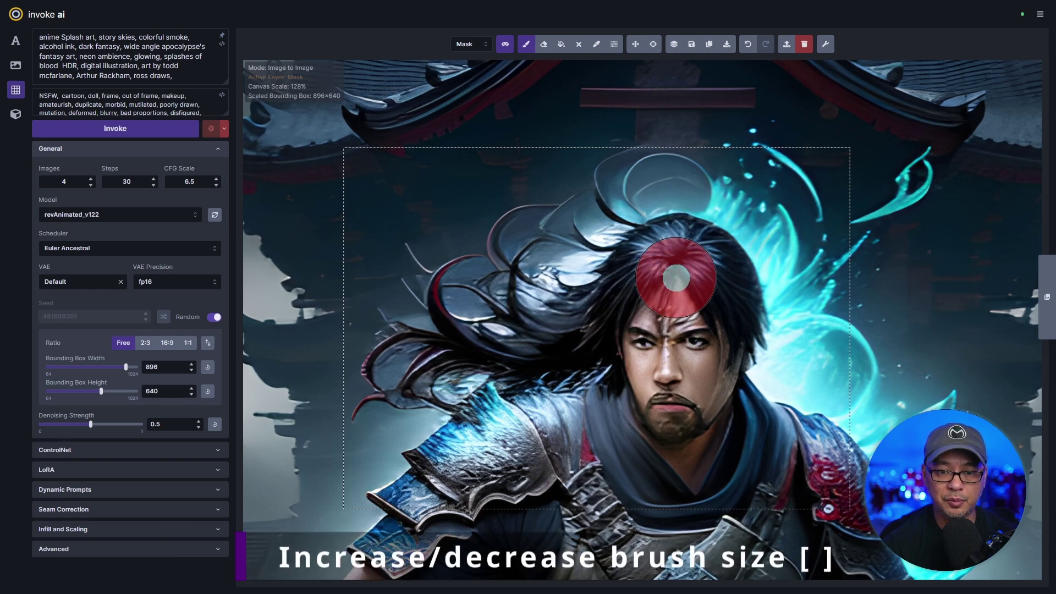
mouse_move(676, 278)
mouse_down()
mouse_move(684, 246)
mouse_move(714, 267)
mouse_move(724, 292)
mouse_move(698, 396)
mouse_move(737, 327)
mouse_move(680, 412)
mouse_move(666, 402)
mouse_move(650, 325)
mouse_move(661, 289)
mouse_move(676, 350)
mouse_move(695, 374)
mouse_move(686, 333)
mouse_move(648, 306)
mouse_move(651, 262)
mouse_move(620, 251)
mouse_move(523, 270)
mouse_move(522, 246)
mouse_move(431, 288)
mouse_move(384, 355)
mouse_move(562, 258)
mouse_move(543, 248)
mouse_move(572, 171)
mouse_move(562, 180)
mouse_move(646, 164)
mouse_move(599, 162)
mouse_move(598, 144)
mouse_move(611, 160)
mouse_move(588, 168)
mouse_move(577, 201)
mouse_move(591, 250)
mouse_move(615, 216)
mouse_up()
key(ctrl+z)
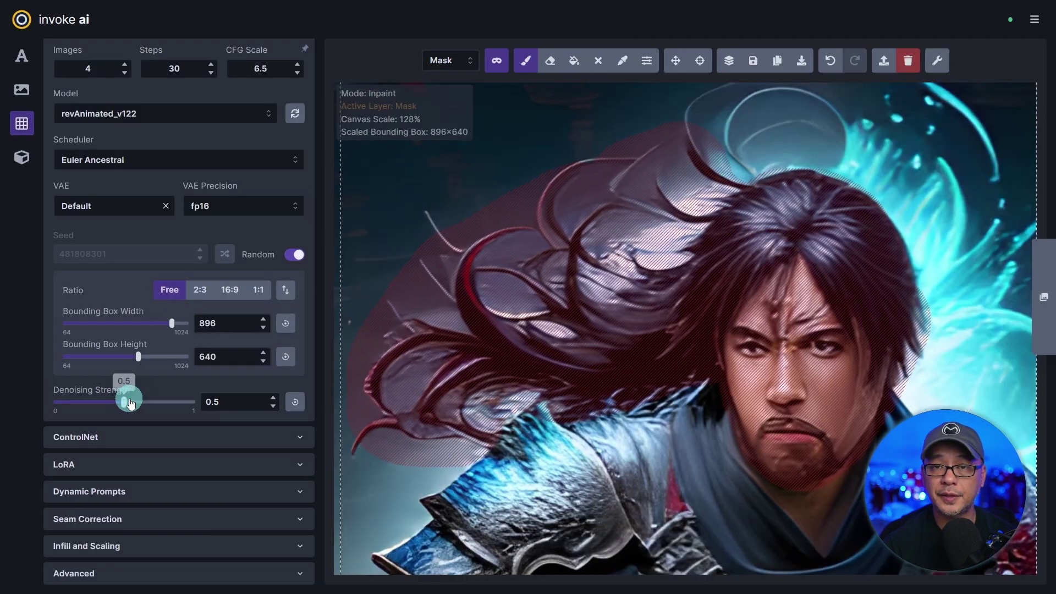
drag(91, 424, 144, 409)
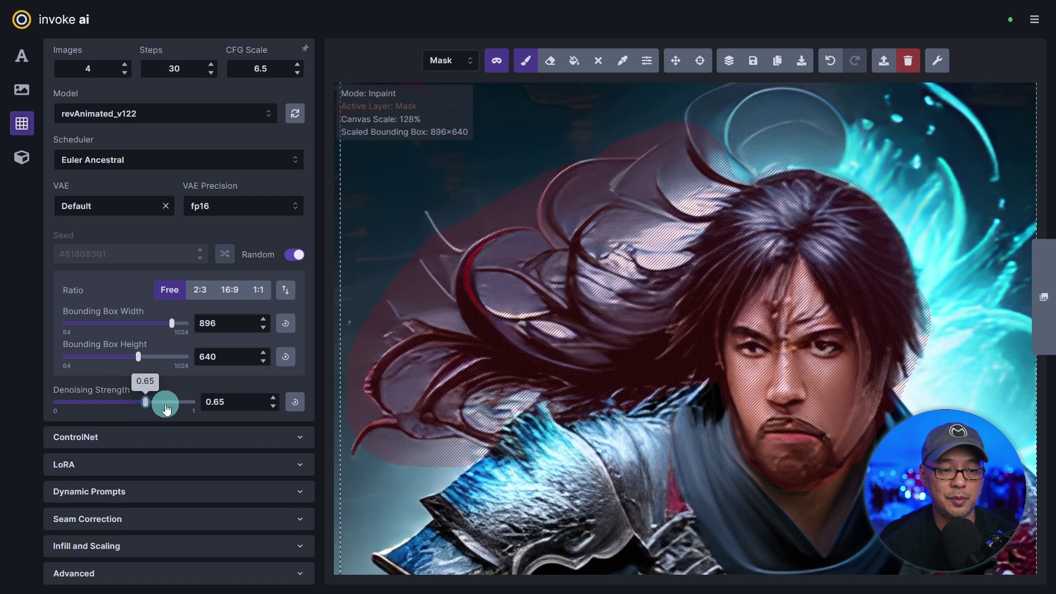
Set Scale Before Processing to Manual with scaled width and height both 1024.
click(176, 545)
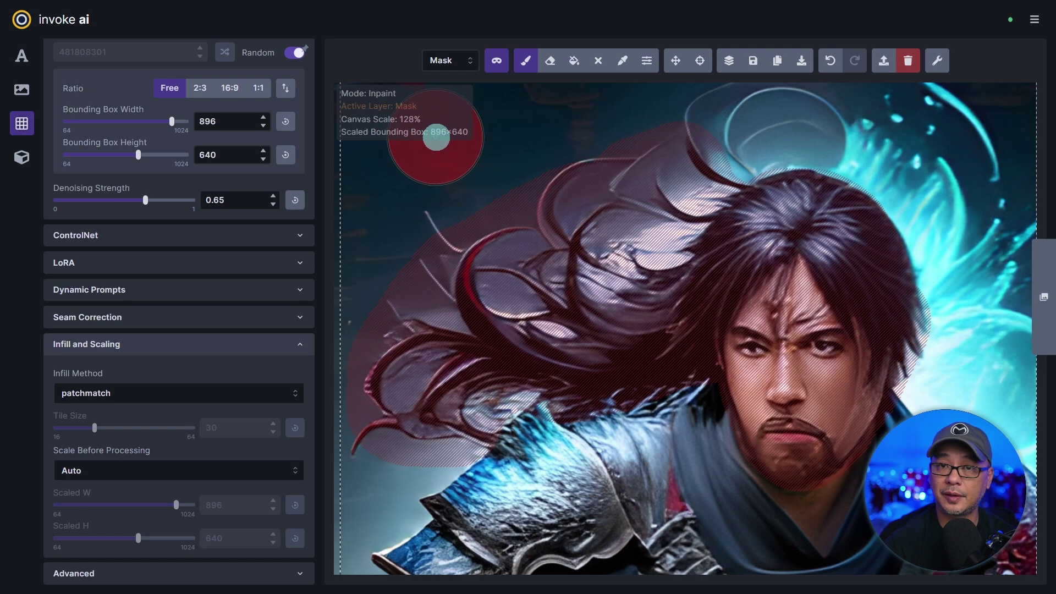
click(224, 470)
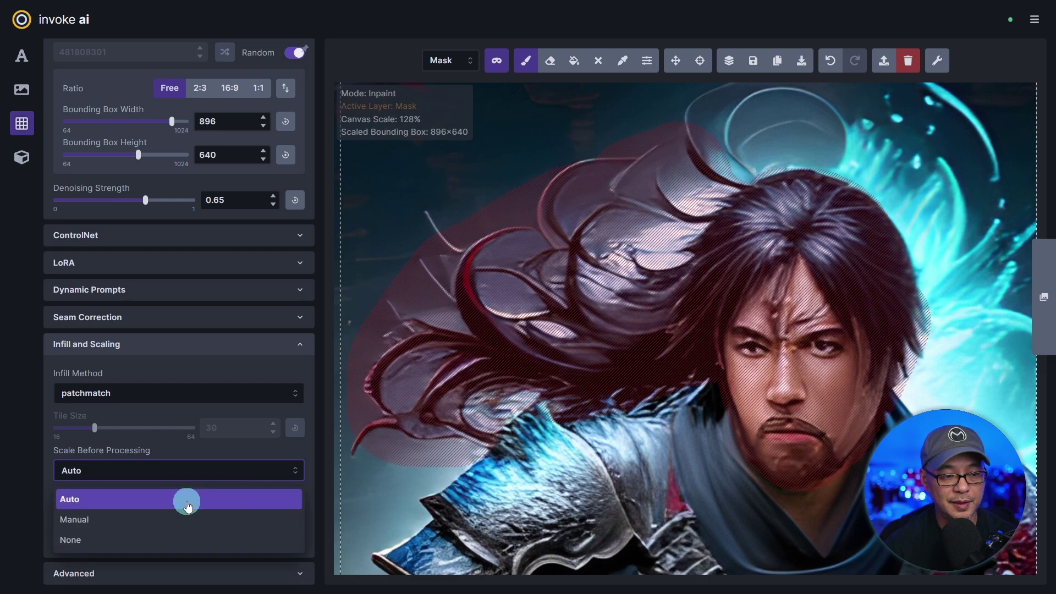
click(178, 520)
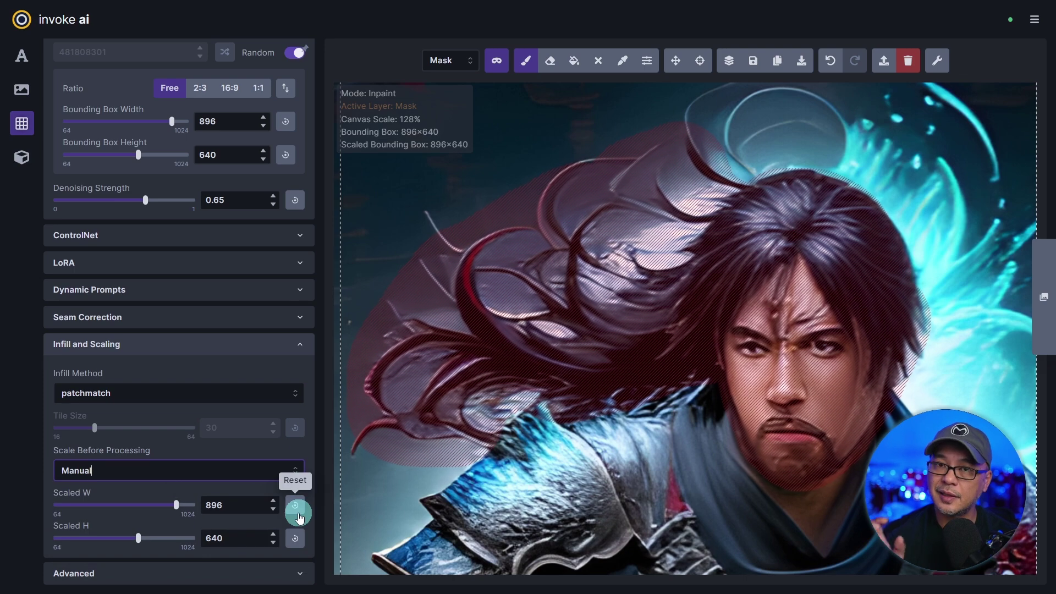
click(176, 506)
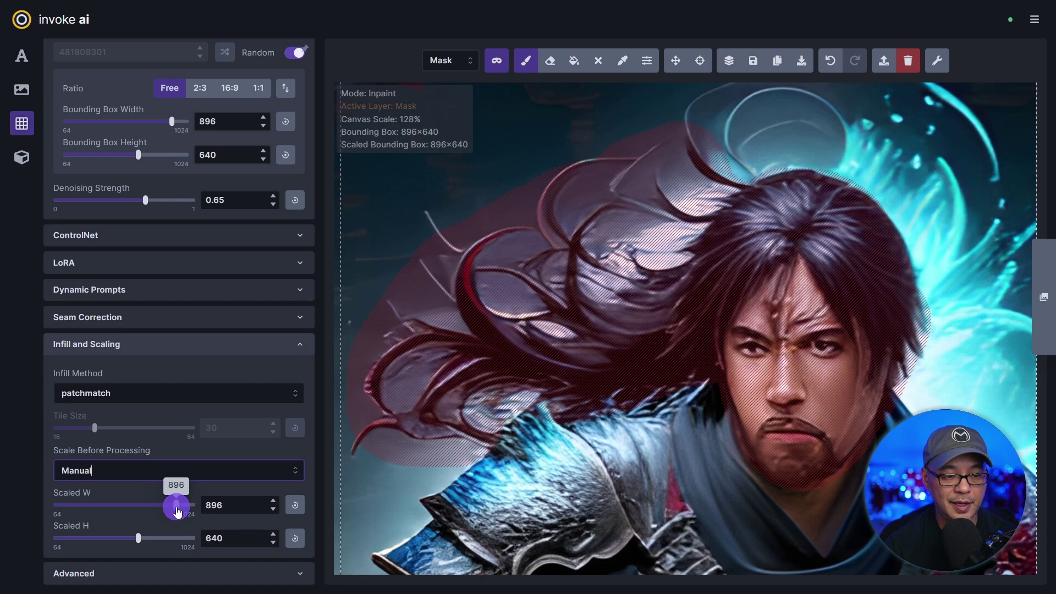
drag(182, 513, 195, 506)
drag(138, 538, 196, 539)
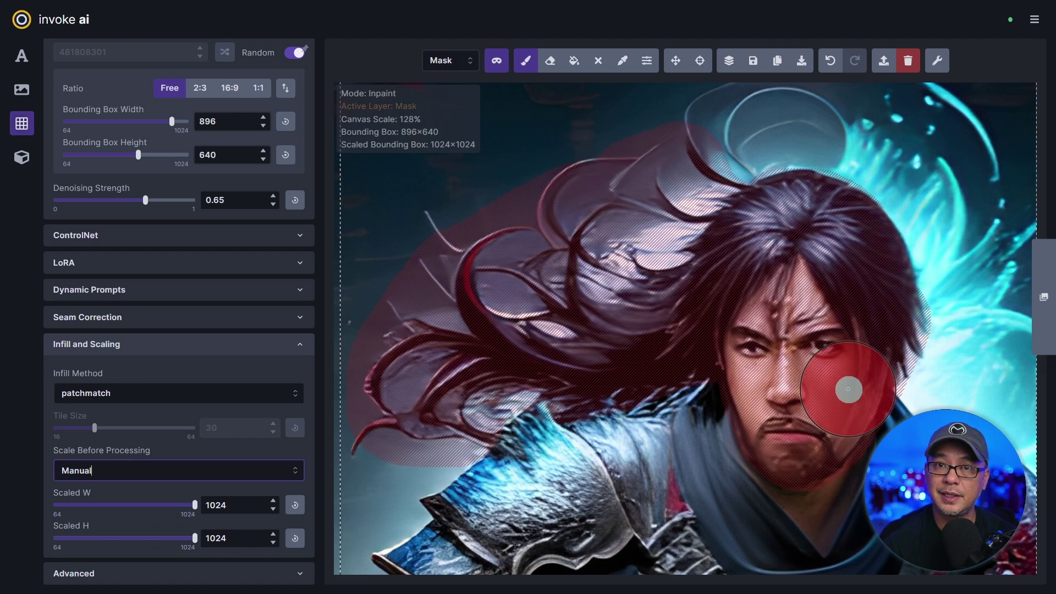
scroll(743, 313, down, 3)
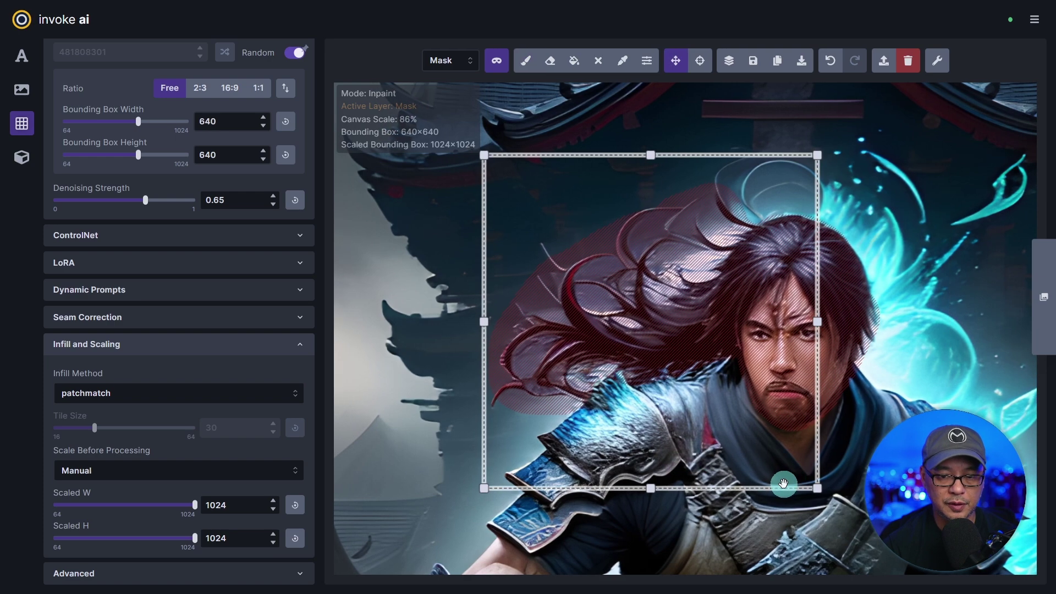
Move the 640×640 generation box over the samurai's face and generate inpainted versions.
drag(794, 485, 861, 486)
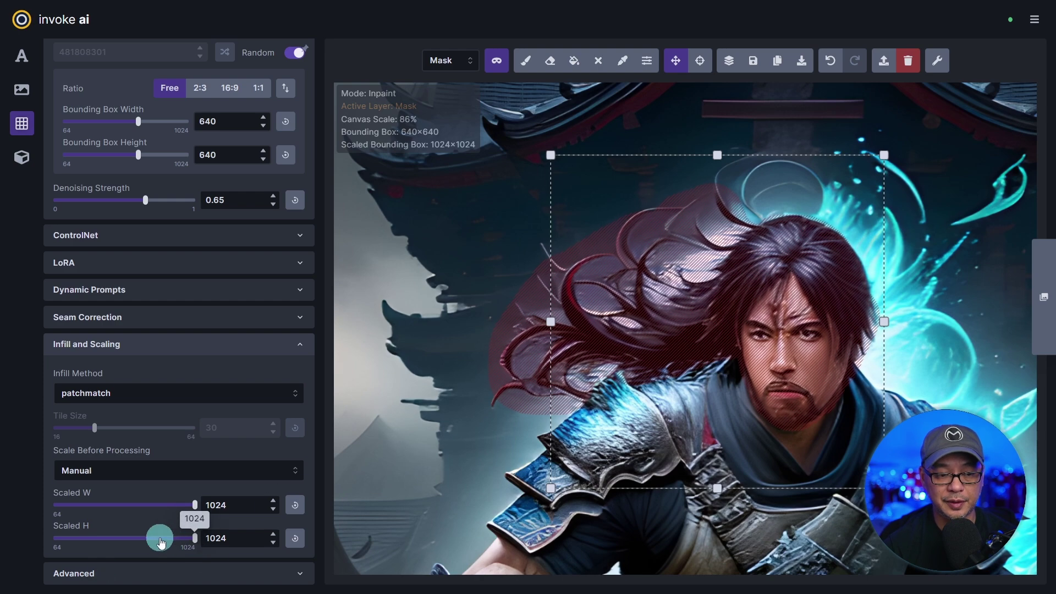
scroll(382, 317, up, 3)
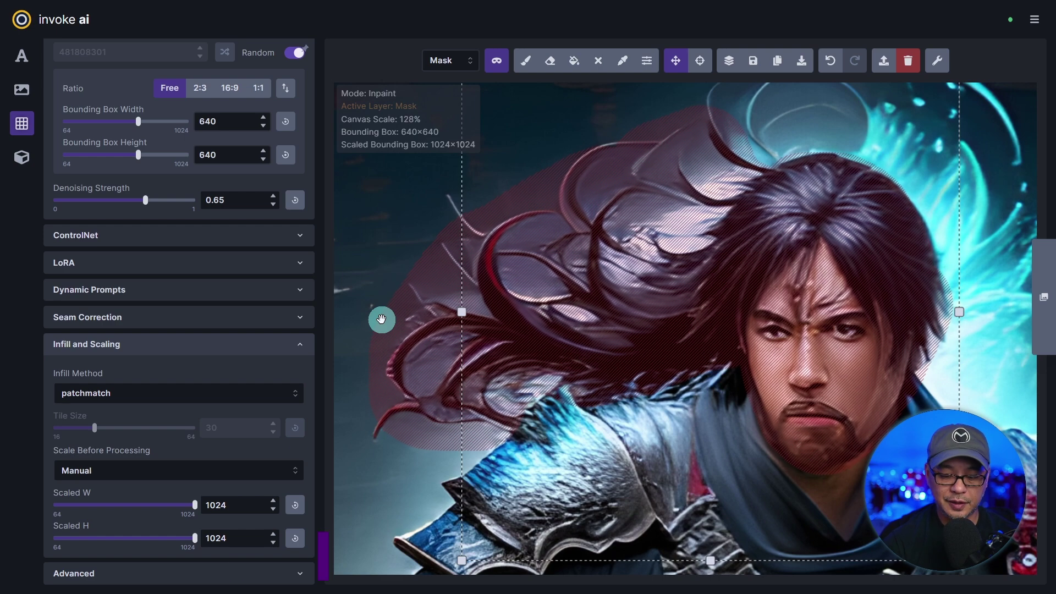
key(ctrl+Return)
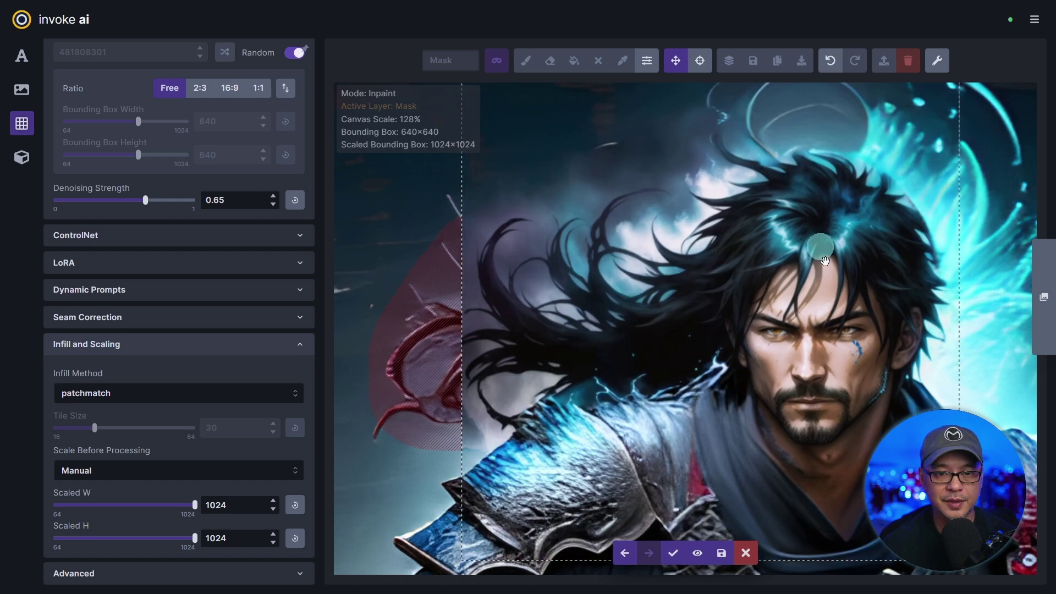
Compare the staged face variations, commit the chosen one, and clear the inpaint mask.
click(625, 554)
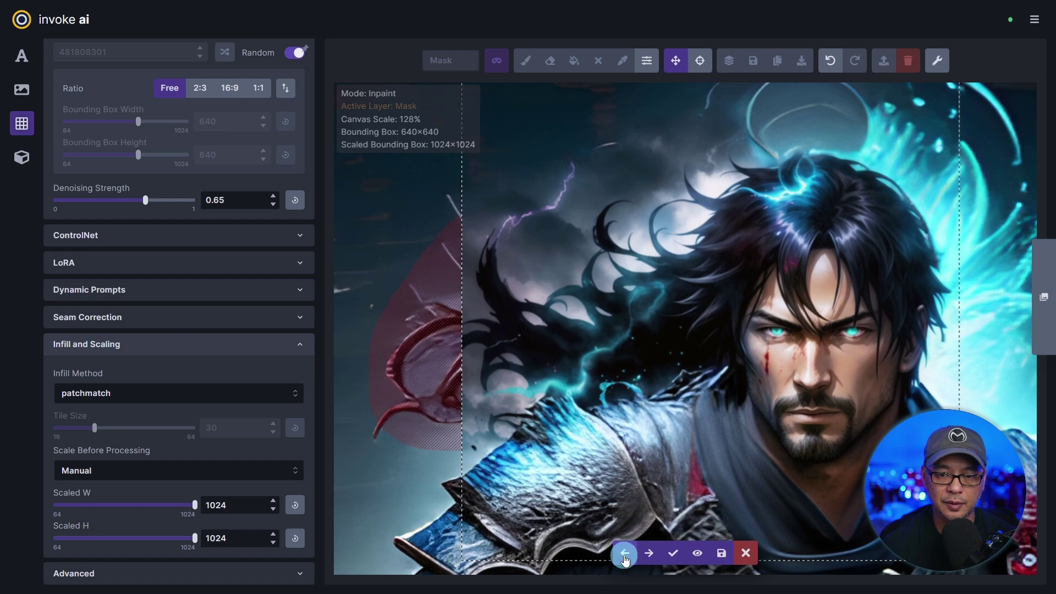
click(625, 555)
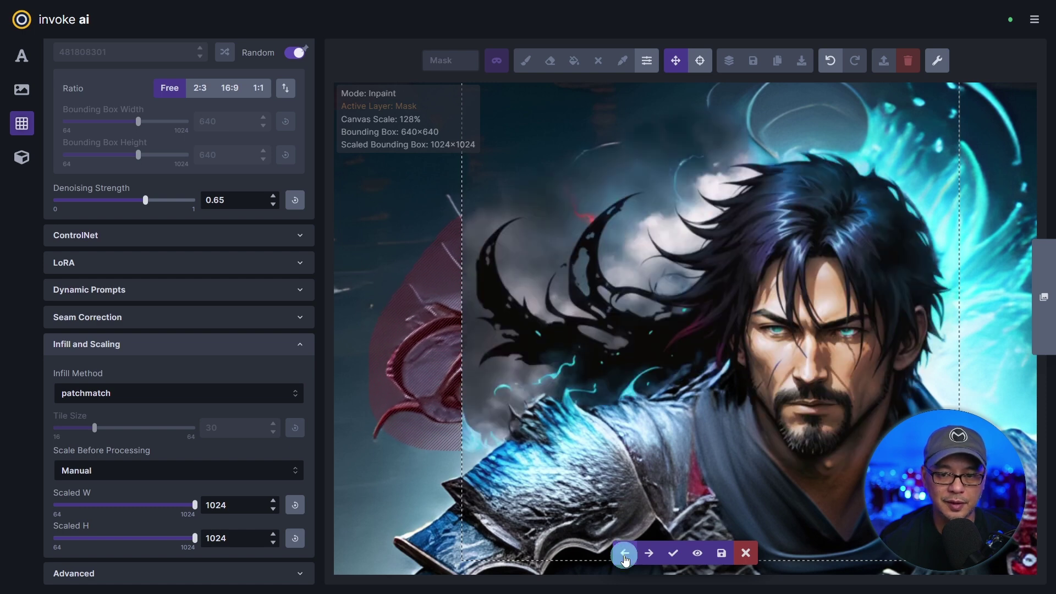
click(625, 555)
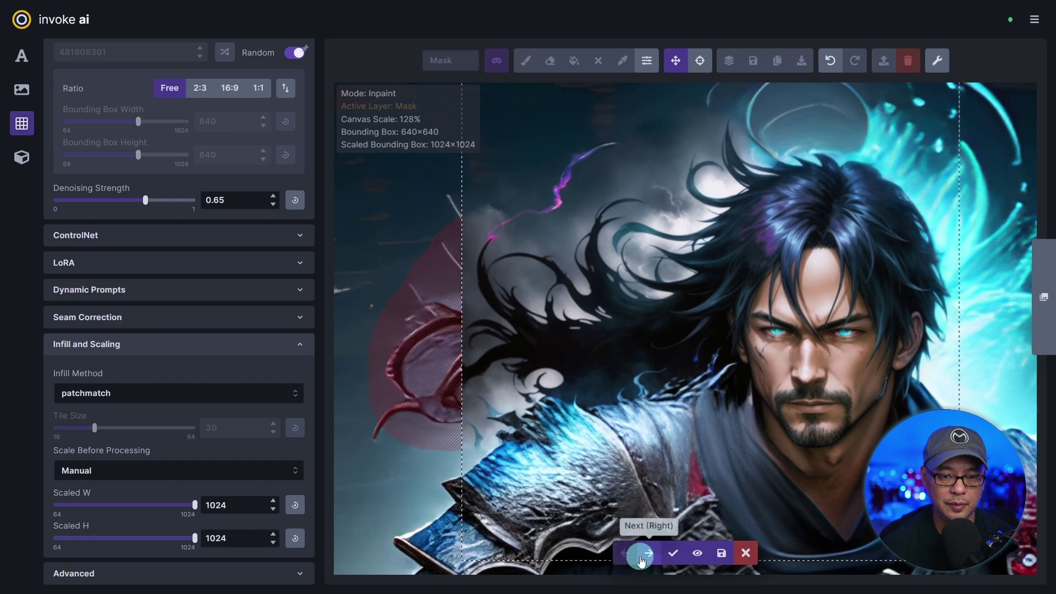
click(649, 557)
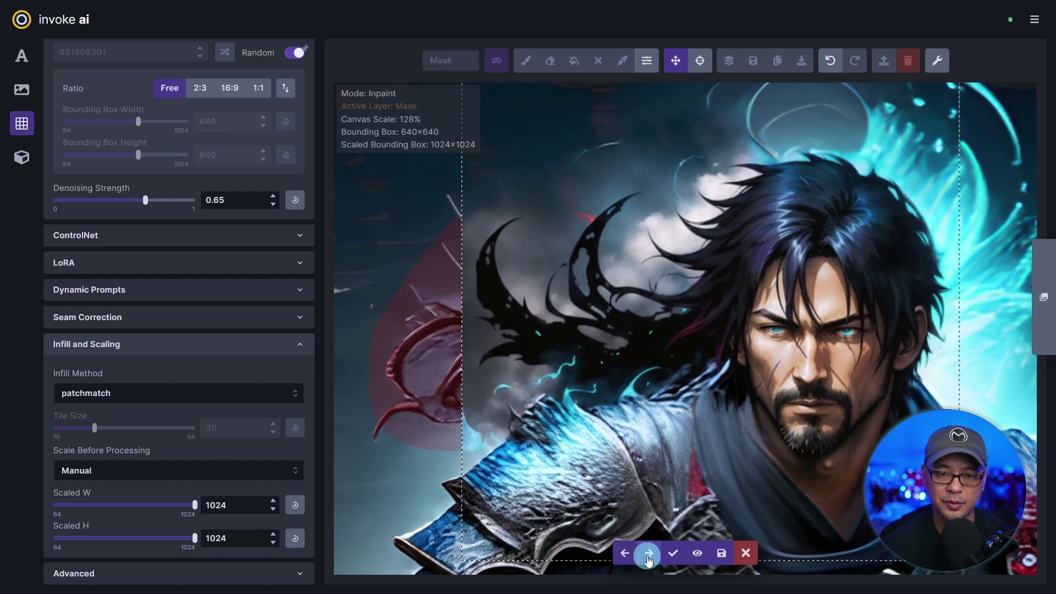
click(649, 556)
click(649, 555)
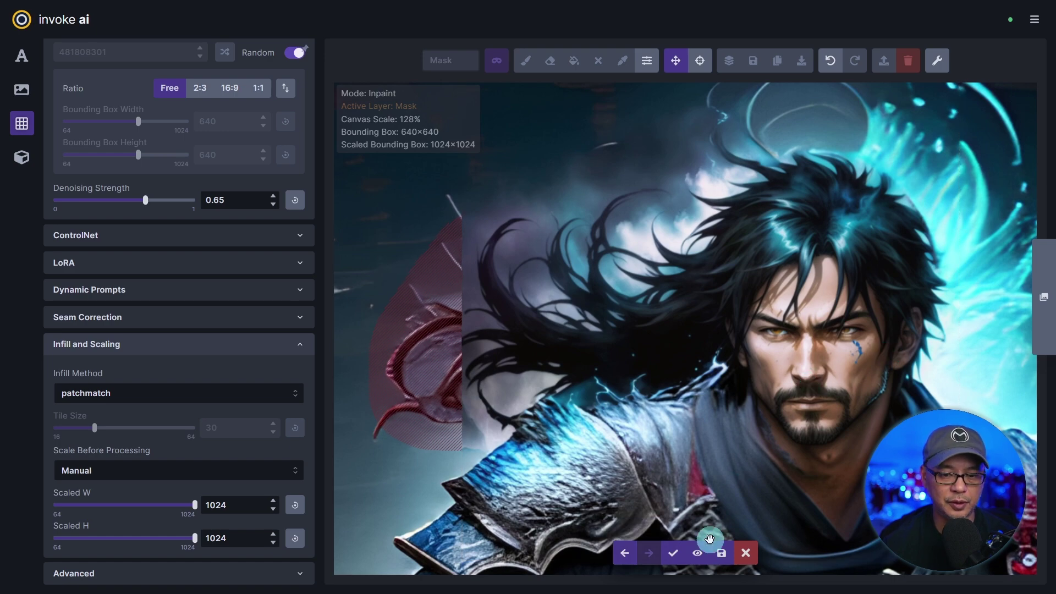
key(Return)
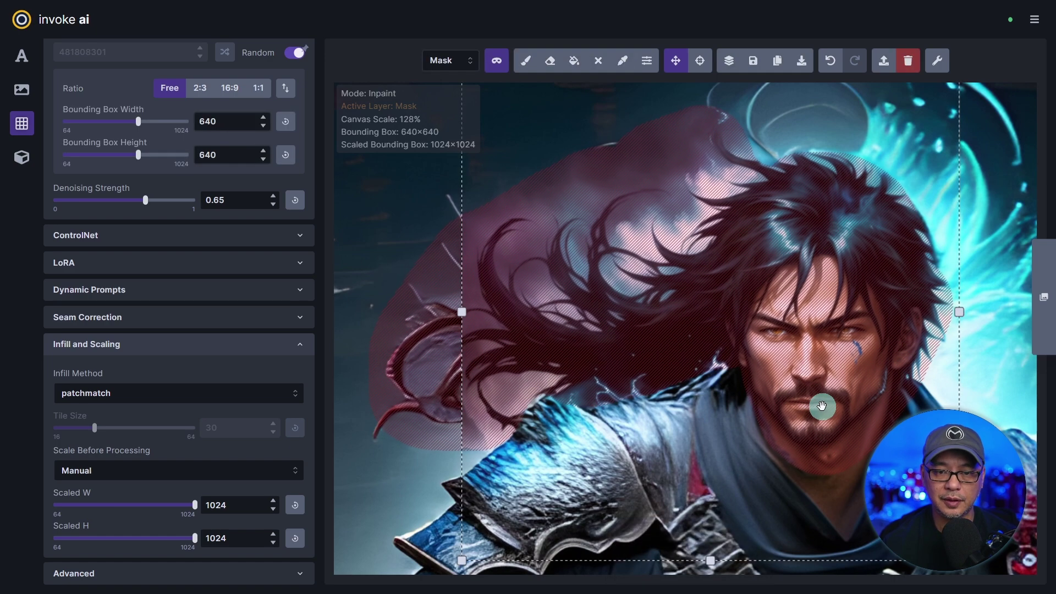
key(shift+c)
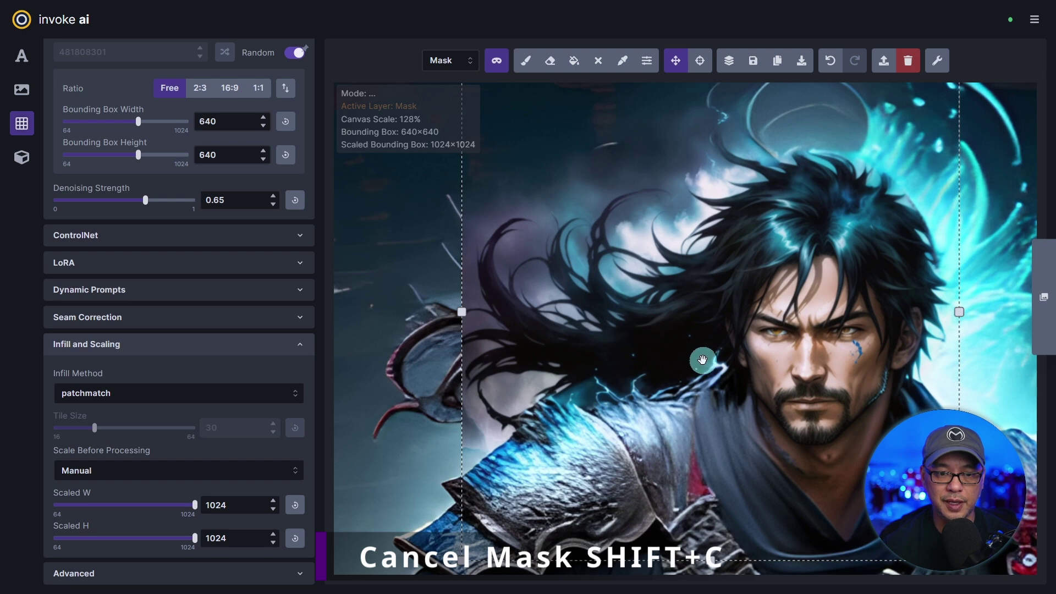
Mask the flowing hair on the left, swap 'dynamic action pose' for 'hair' in the prompt, and generate.
drag(806, 559, 856, 510)
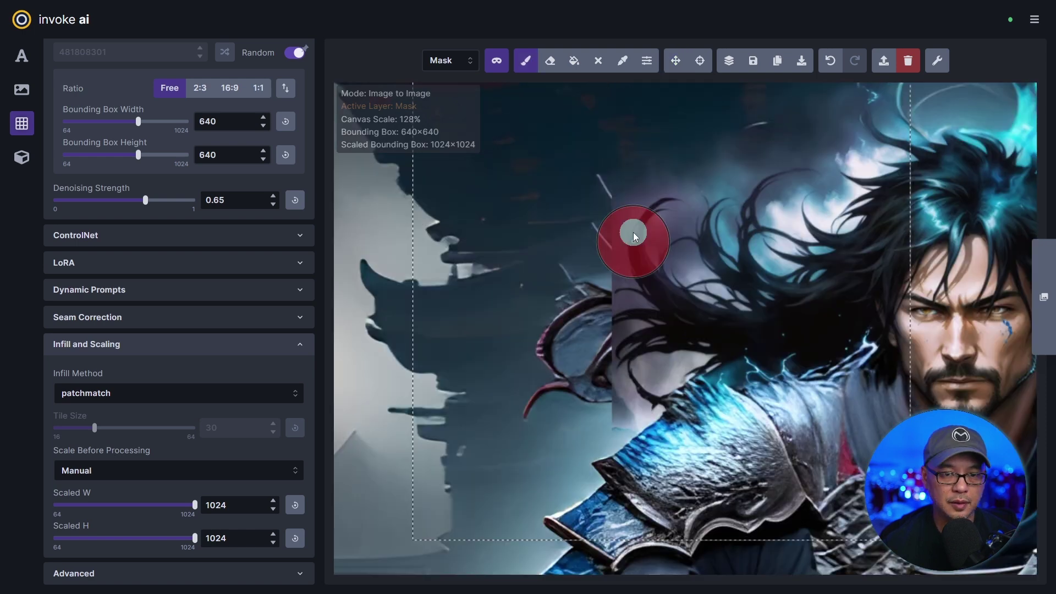
mouse_move(623, 190)
mouse_down()
mouse_move(622, 271)
mouse_move(566, 331)
mouse_move(566, 379)
mouse_move(599, 393)
mouse_move(605, 409)
mouse_move(545, 402)
mouse_move(621, 394)
mouse_up()
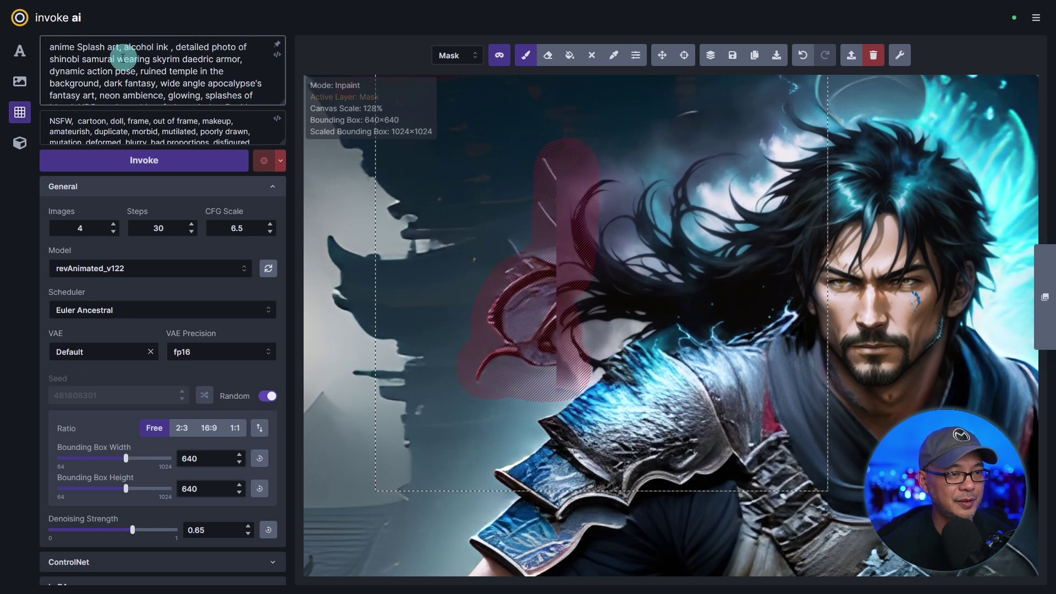
text(hair, dynamic)
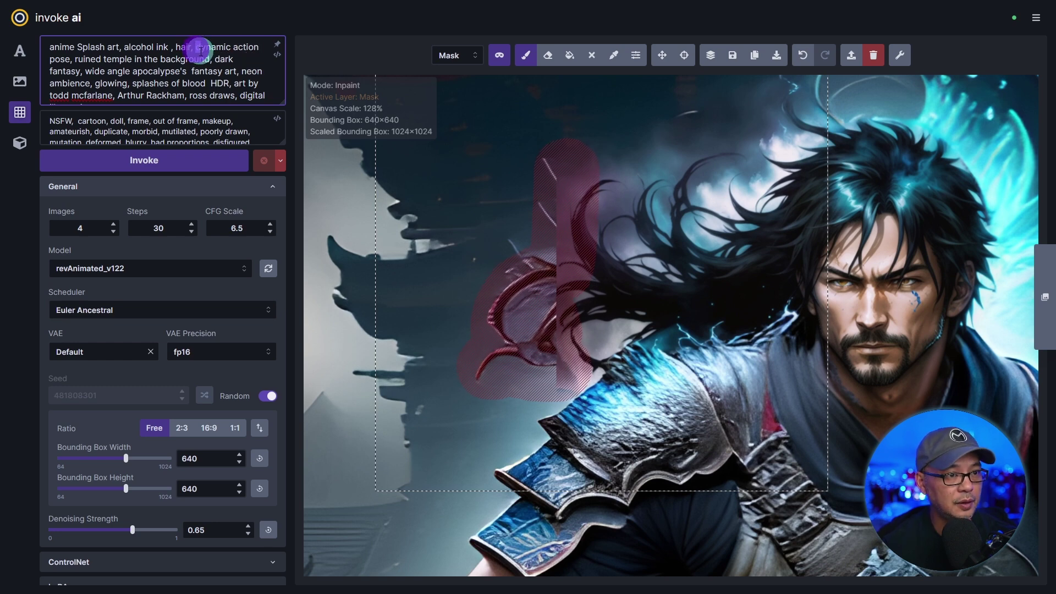
drag(197, 47, 74, 59)
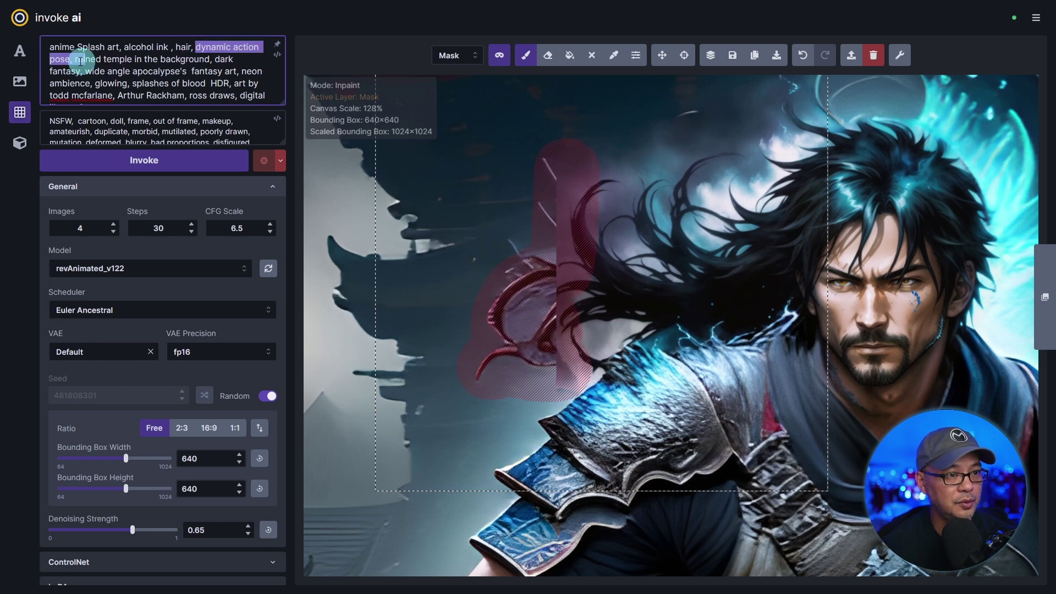
key(BackSpace)
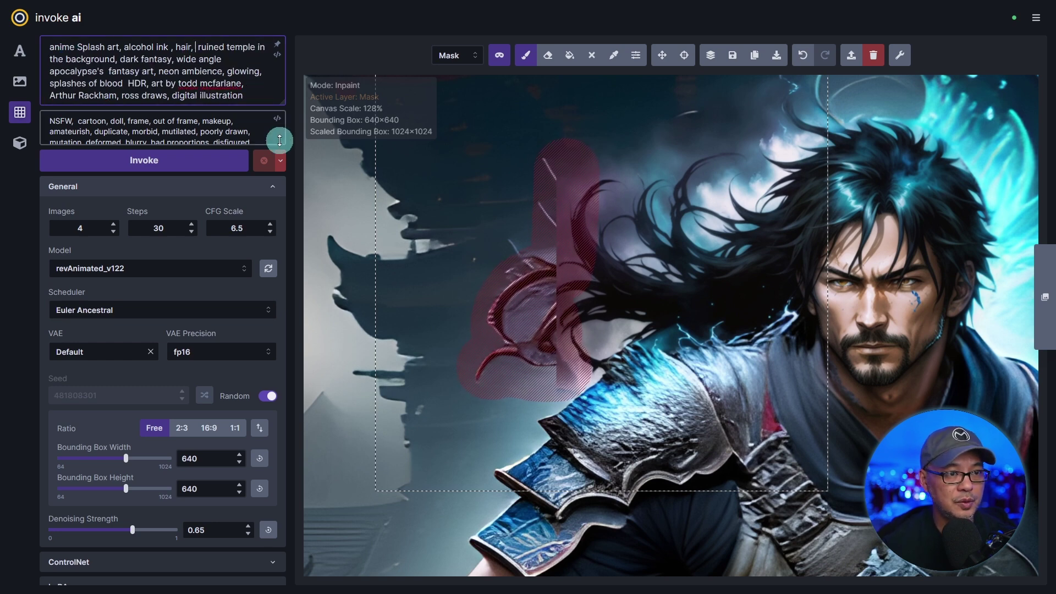
key(ctrl+Return)
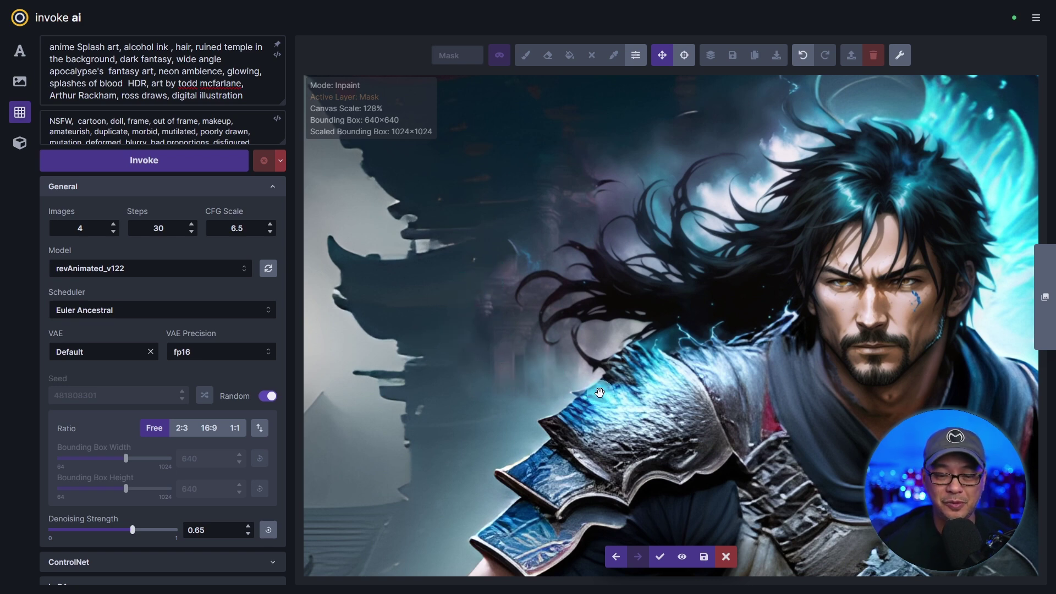
Go back to the red-streaked hair variation and accept it onto the canvas.
scroll(600, 393, down, 1)
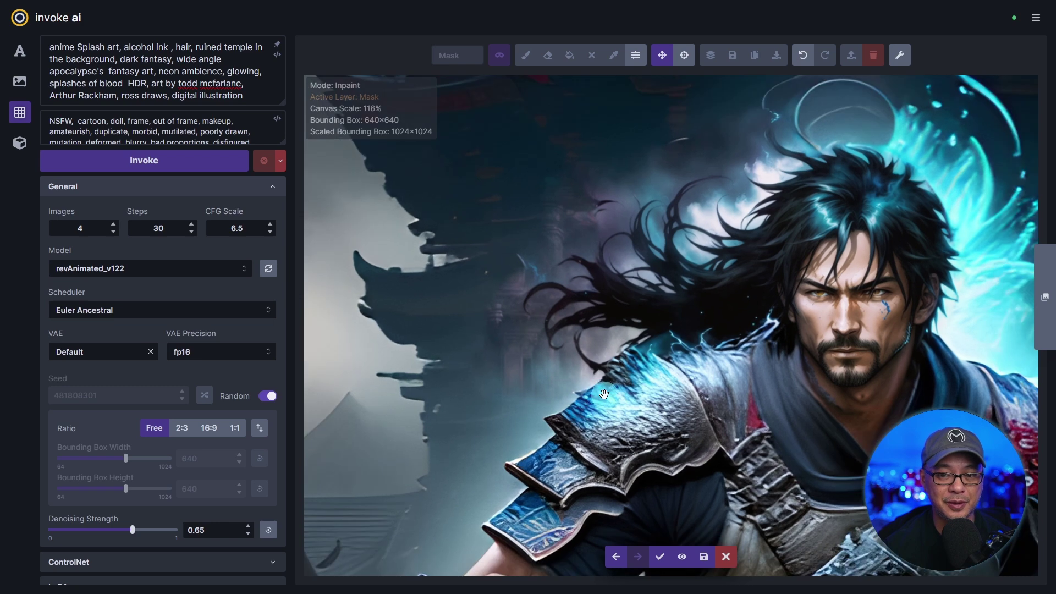
click(619, 558)
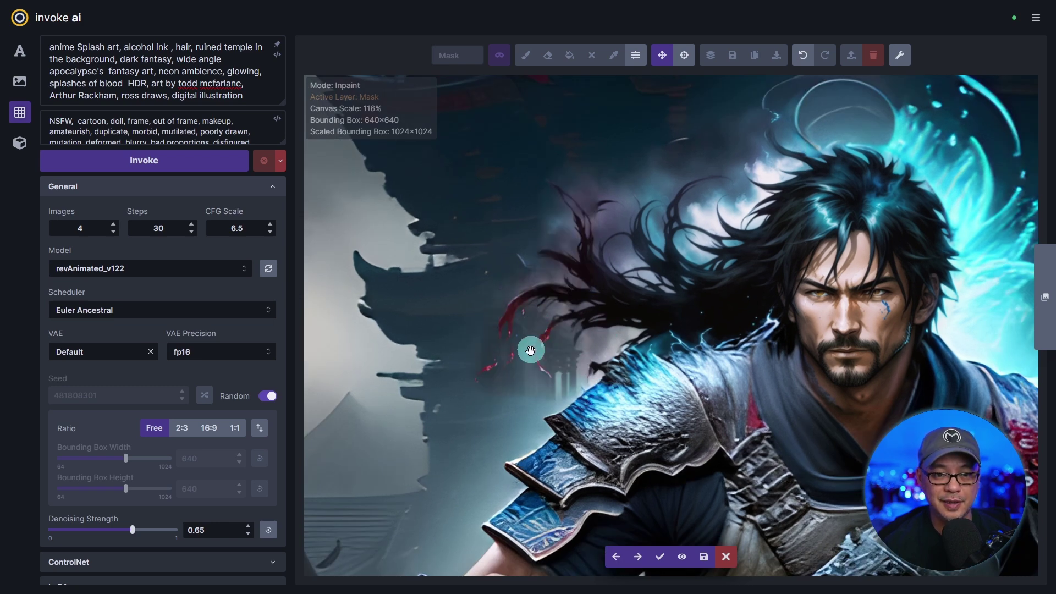
click(661, 559)
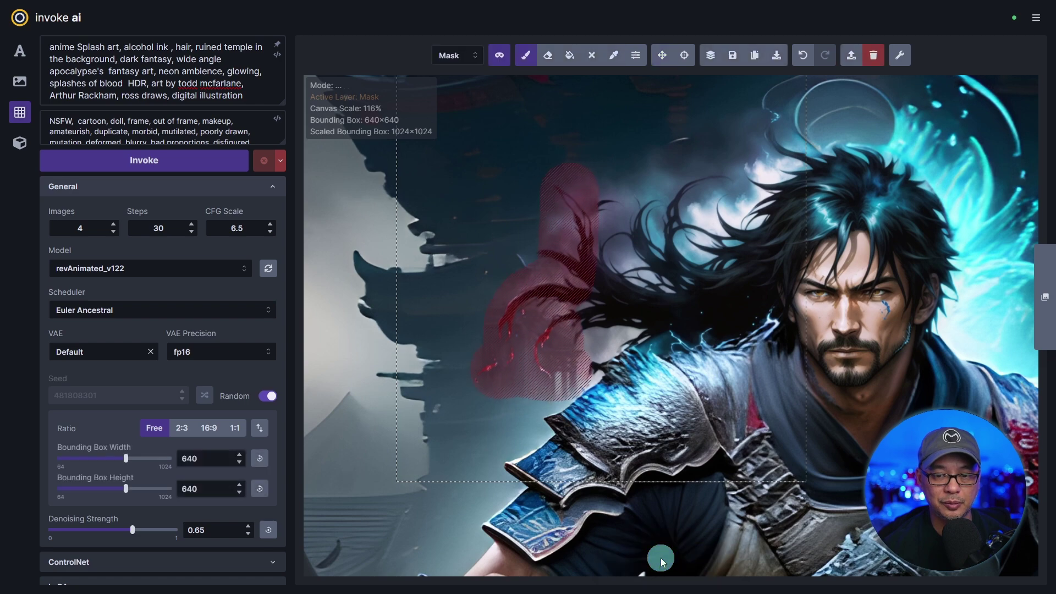
scroll(715, 440, down, 1)
drag(709, 470, 731, 330)
Shift the generation area and mask the shoulder plates and shirt up to the neck.
key(b)
scroll(741, 328, down, 4)
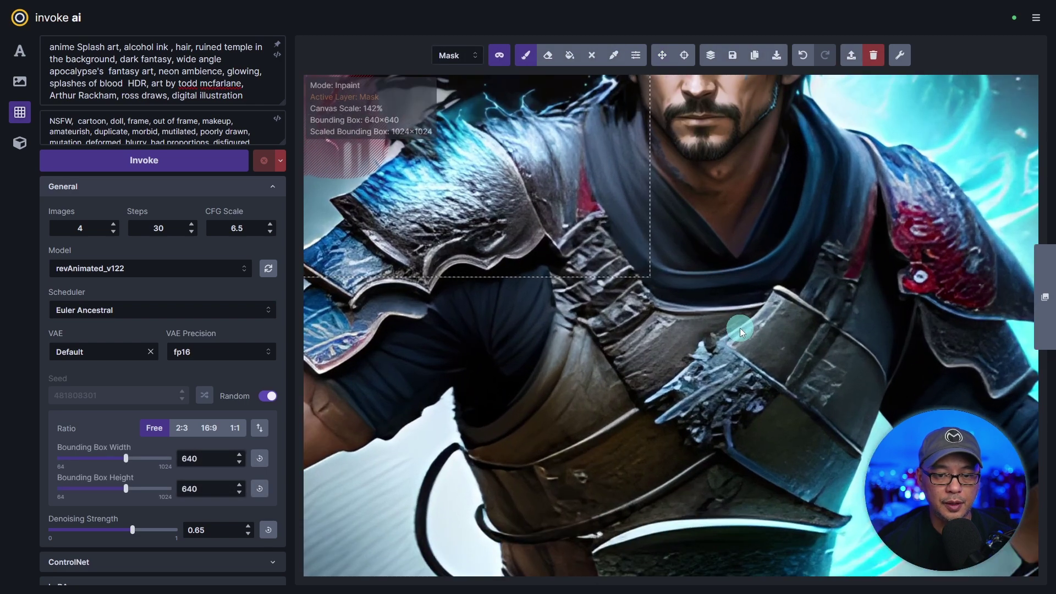
key(v)
drag(678, 398, 804, 505)
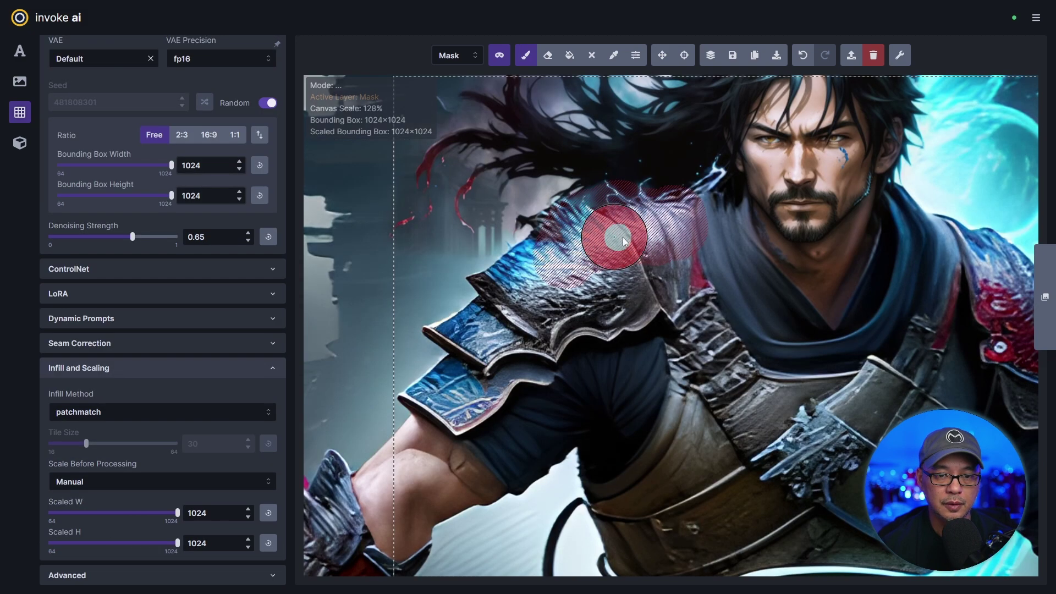
mouse_move(609, 236)
mouse_down()
mouse_move(652, 226)
mouse_move(676, 268)
mouse_move(614, 286)
mouse_up()
mouse_move(546, 265)
mouse_down()
mouse_move(477, 372)
mouse_move(449, 394)
mouse_move(467, 405)
mouse_move(447, 391)
mouse_move(463, 344)
mouse_up()
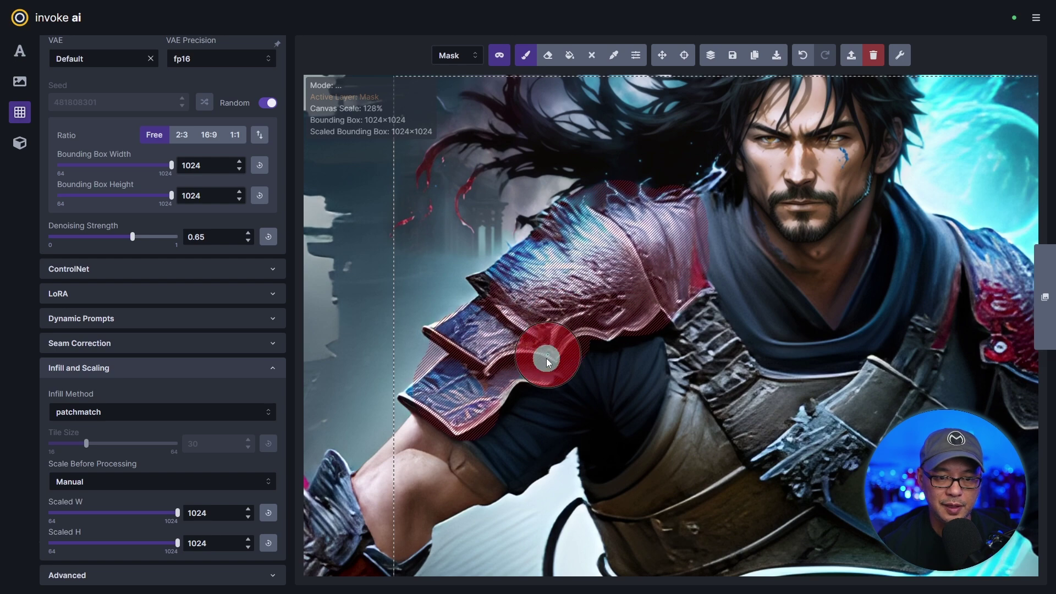
drag(538, 377, 753, 290)
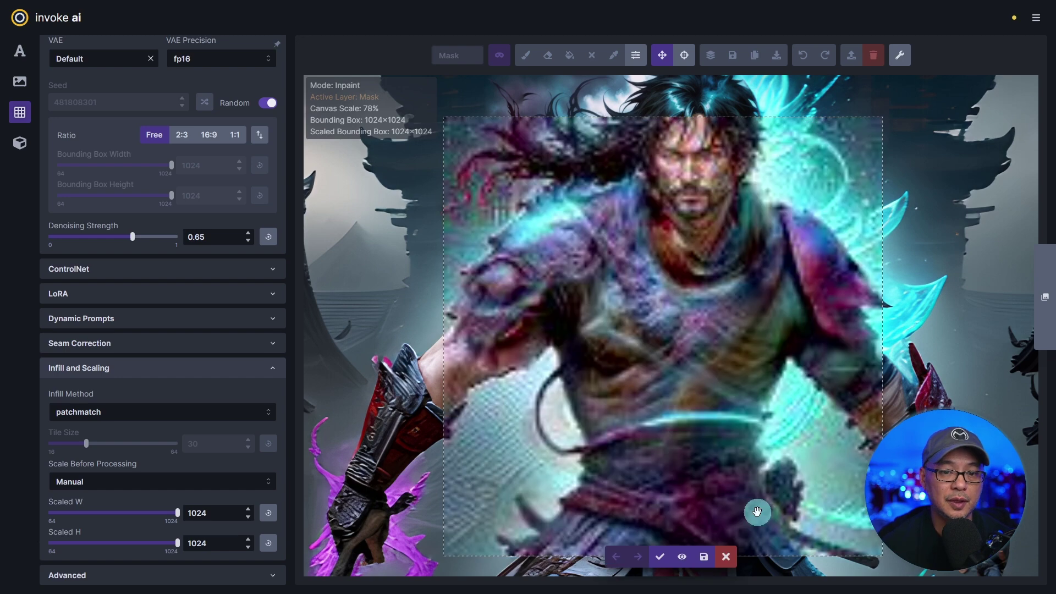
Cycle through the torso variations and accept the one with the glowing chest emblem.
key(Right)
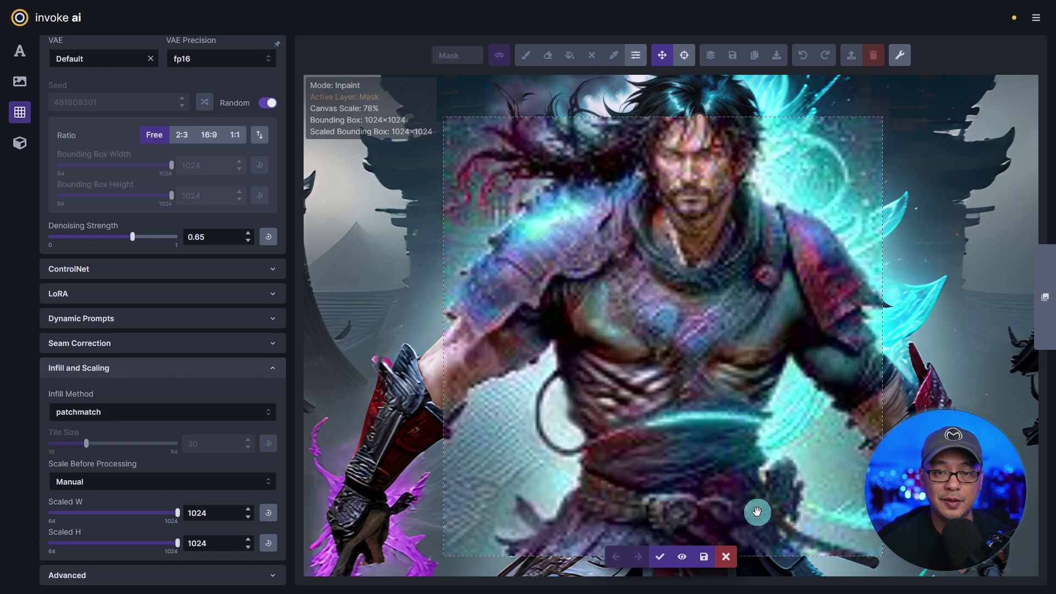
key(Right)
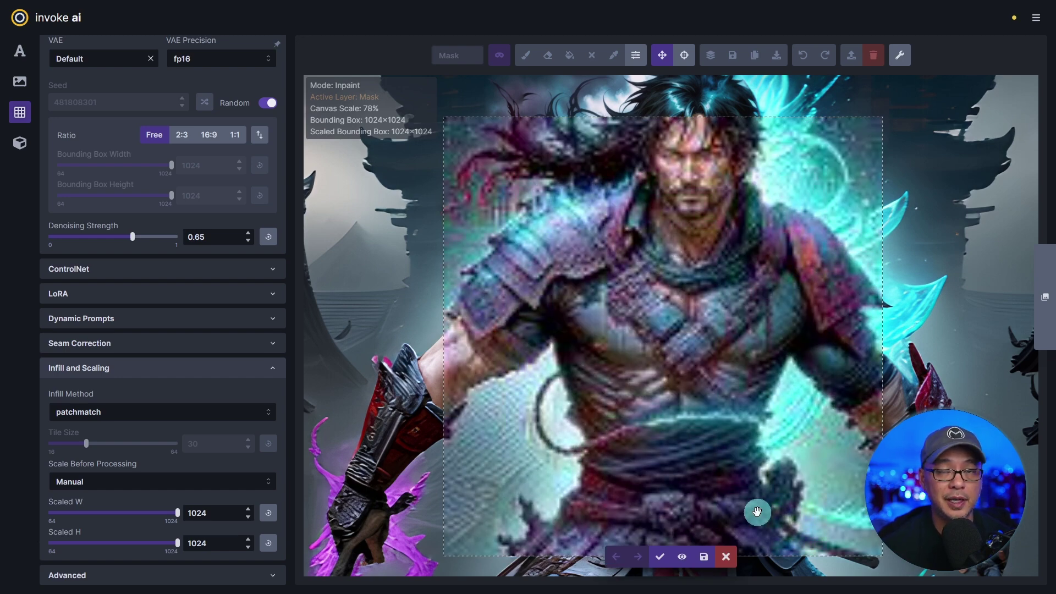
key(Right)
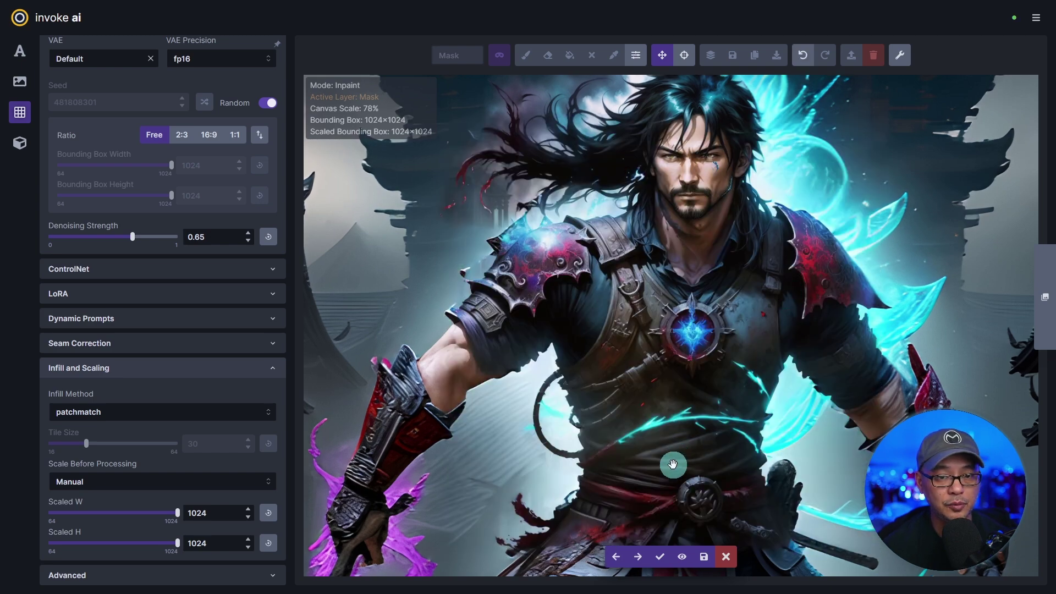
click(661, 560)
Pan down to the lower body and generate the masked arm inpaint.
scroll(687, 480, down, 2)
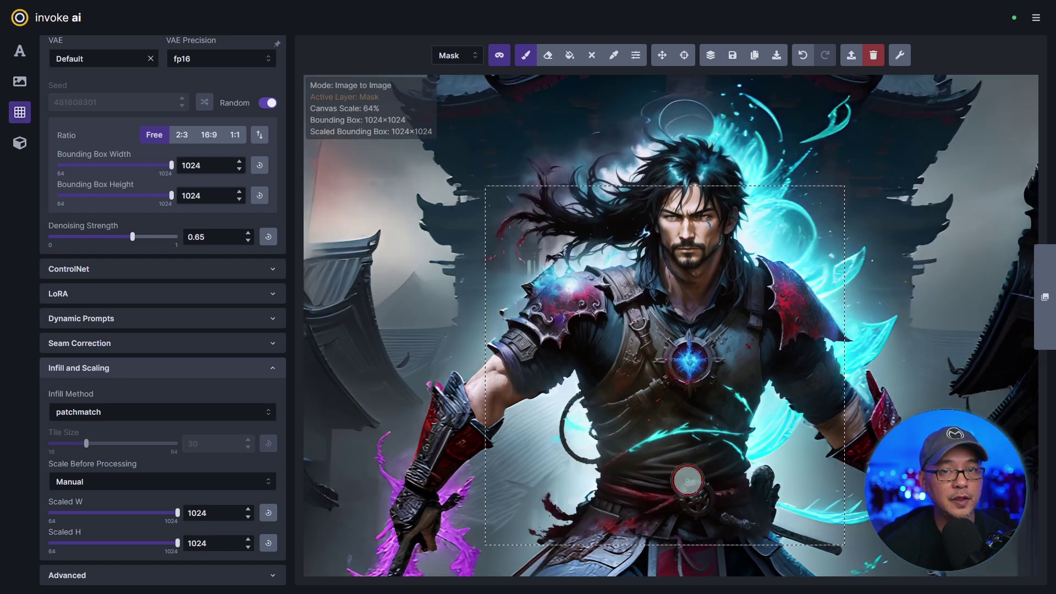
key(v)
drag(724, 513, 723, 417)
key(b)
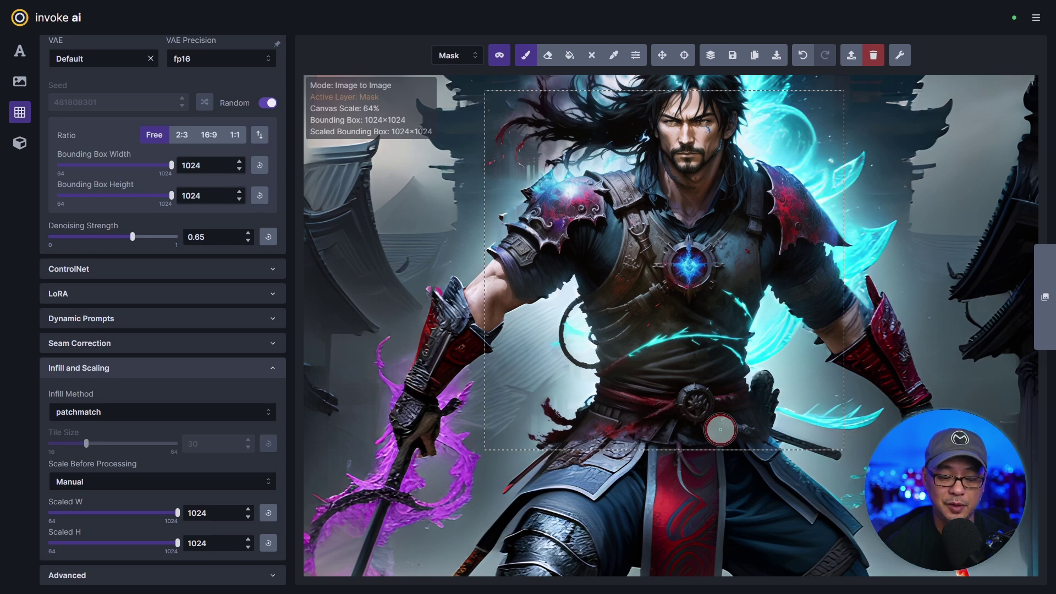
scroll(198, 349, up, 6)
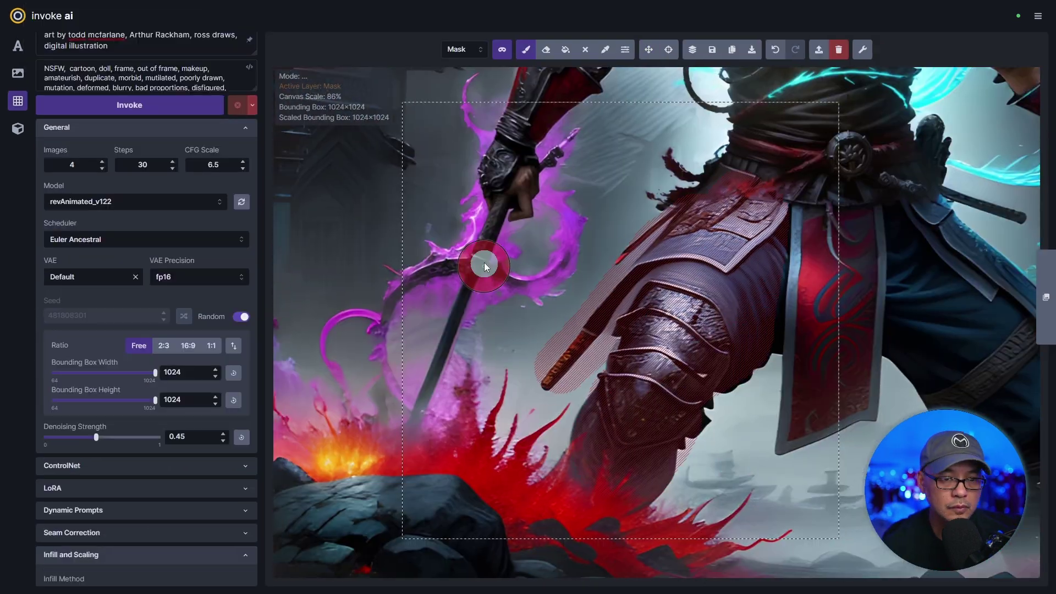
click(196, 108)
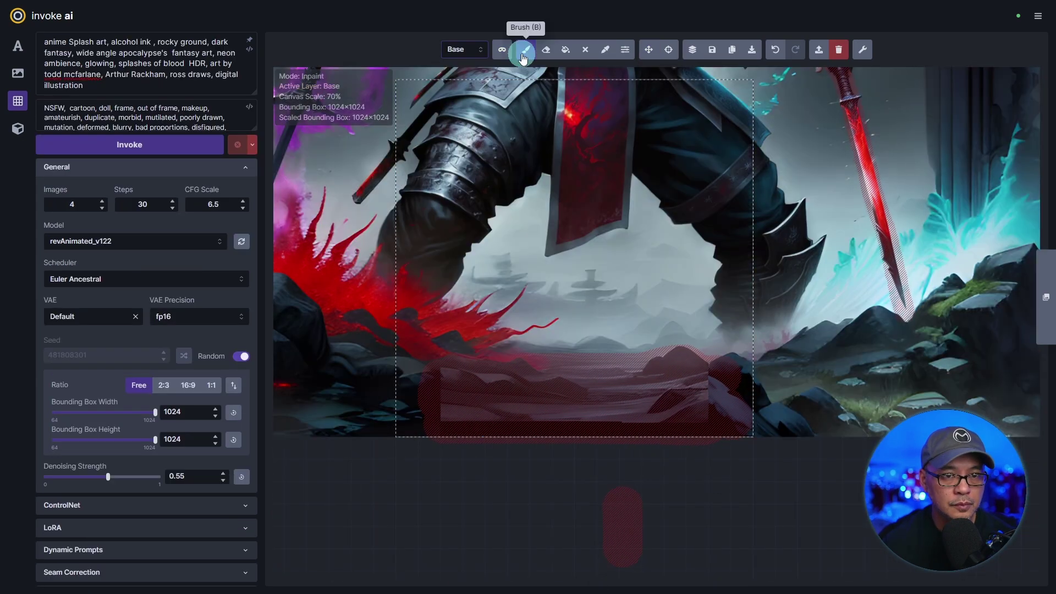
Mask the ground beneath the samurai, start its generation, then cancel it.
mouse_move(455, 422)
mouse_down()
mouse_move(453, 408)
mouse_move(577, 440)
mouse_up()
key(q)
key(ctrl+Return)
key(shift+x)
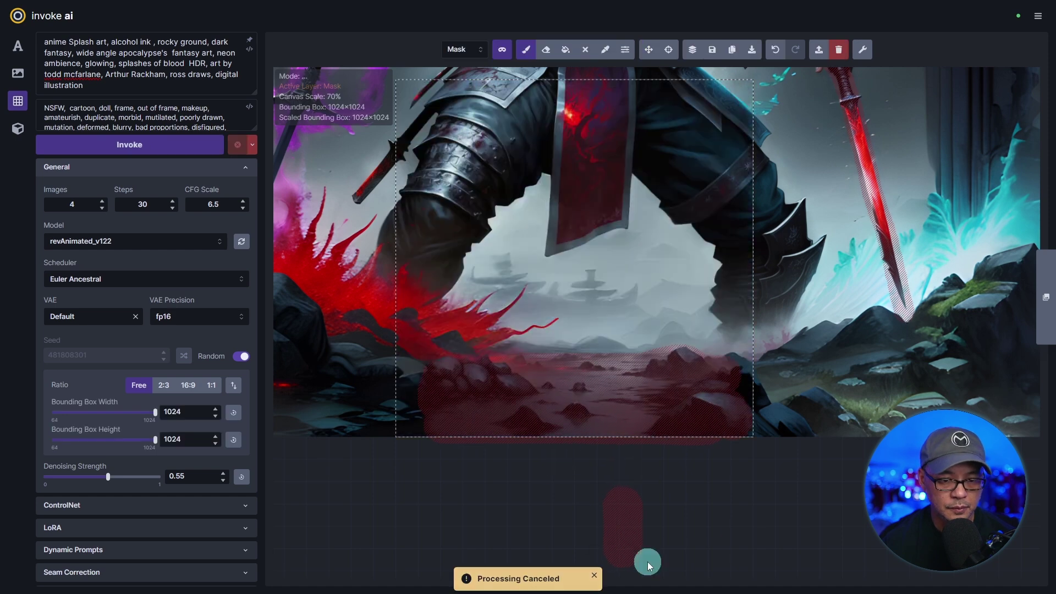